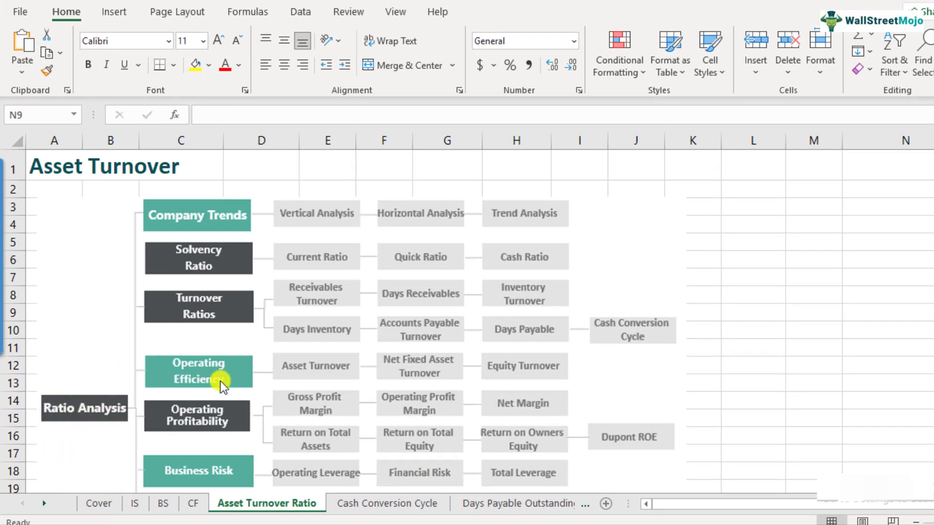
# Step: Enter the label "Net Sales" in K36, beside the assets turnover ratio formula picture, and make it bold
pyautogui.scroll(-1, 265, 383)
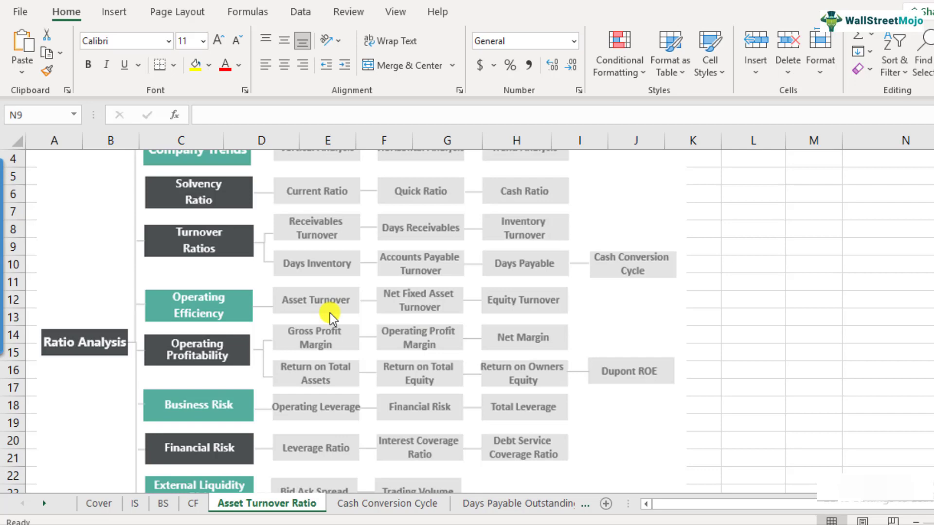
pyautogui.scroll(-5, 462, 307)
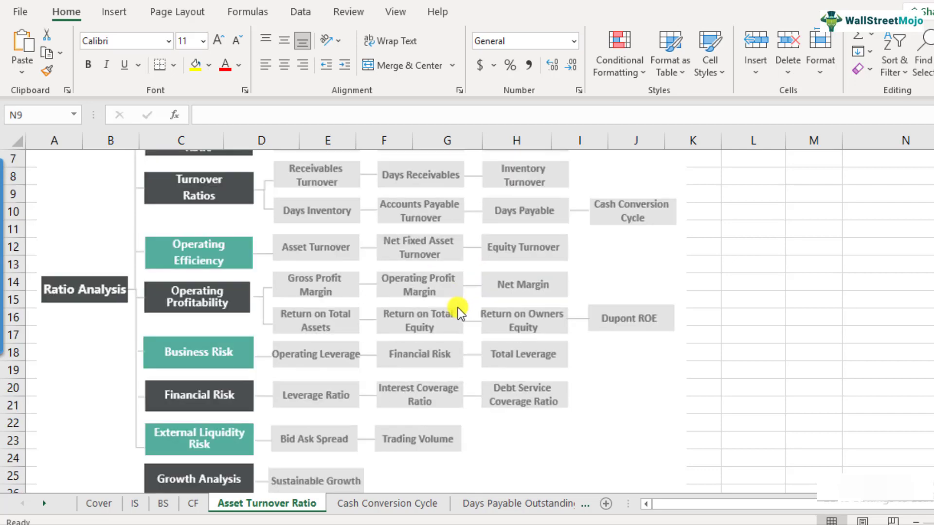
pyautogui.scroll(-3, 454, 316)
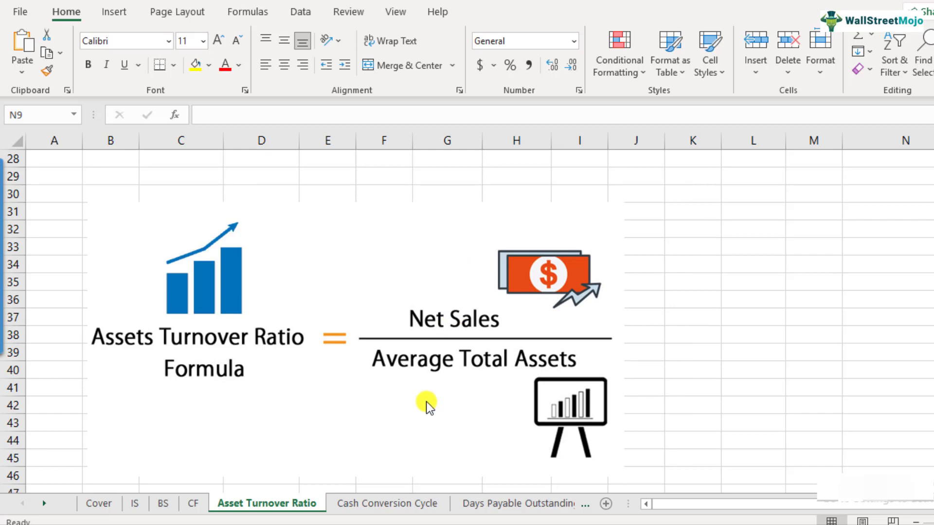
pyautogui.scroll(-1, 561, 397)
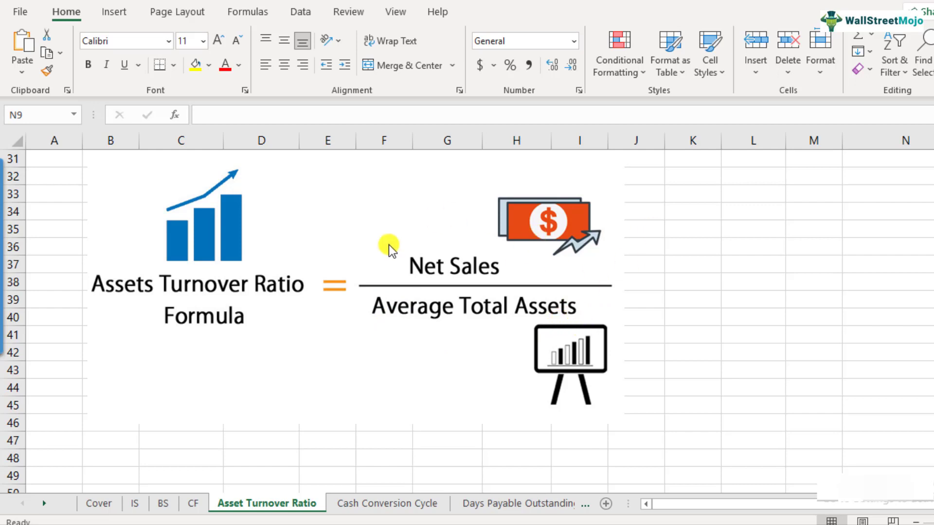
pyautogui.click(693, 248)
pyautogui.write('Net Sales')
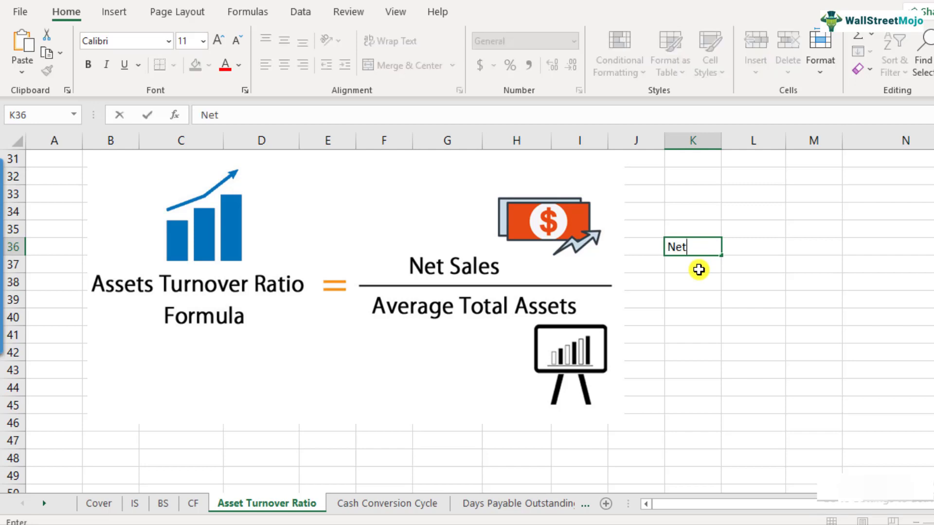
pyautogui.press('Return')
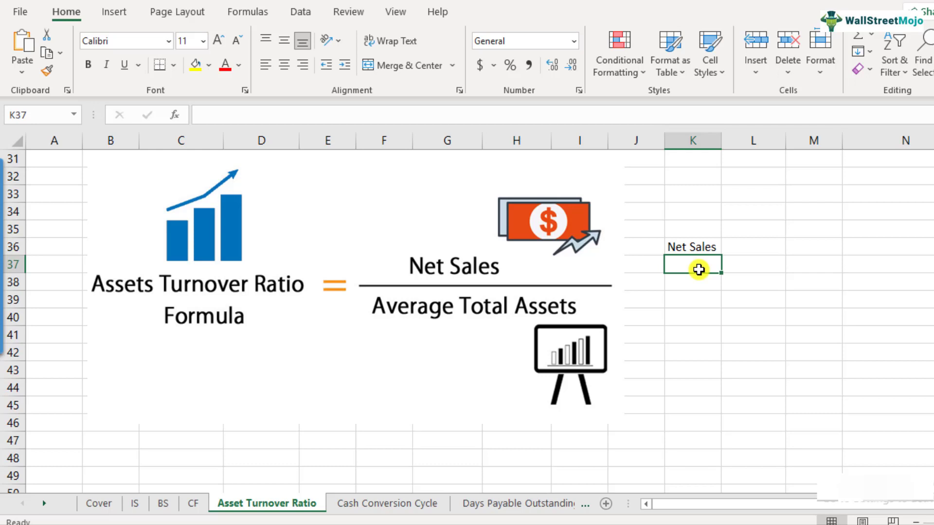
pyautogui.press('Up')
pyautogui.hotkey('ctrl', 'b')
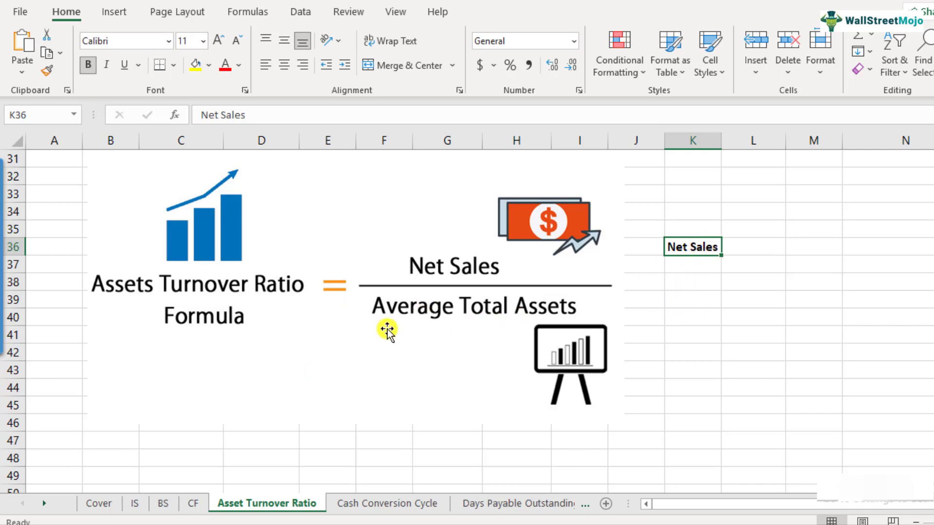
# Step: Enter the label "Average Total Assets" in K38 and make it bold
pyautogui.click(697, 281)
pyautogui.write('Average Total Assets')
pyautogui.press('Return')
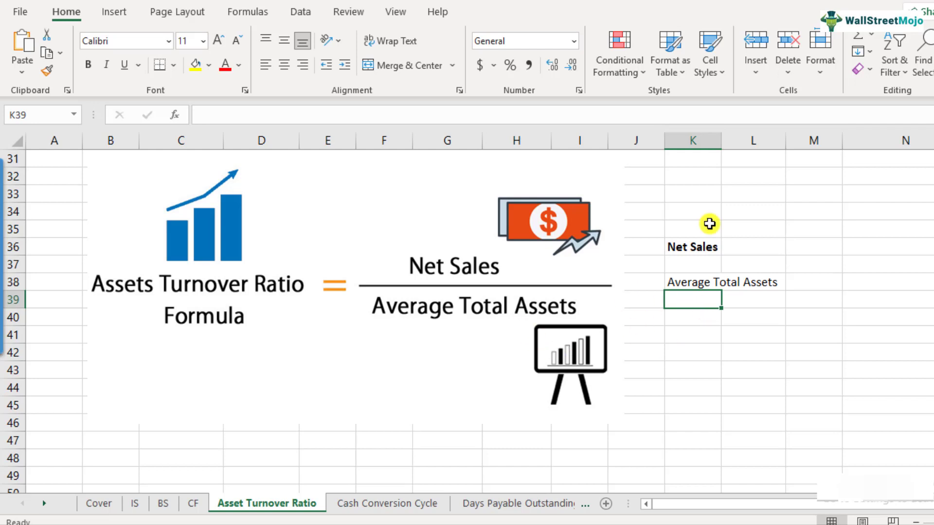
pyautogui.click(699, 279)
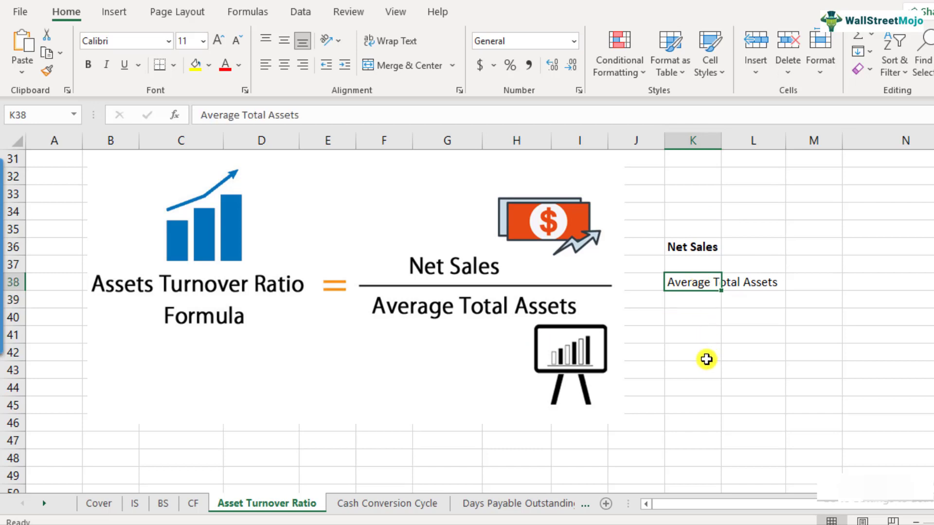
pyautogui.hotkey('ctrl', 'b')
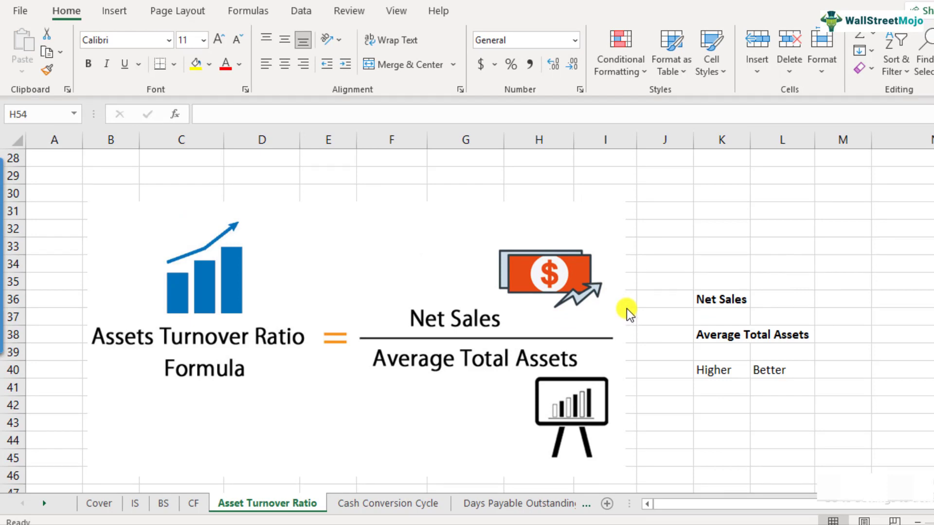
# Step: Examine the gross sales, sales discount and beginning and ending asset rows of the company table against the turnover formula
pyautogui.scroll(-5, 632, 321)
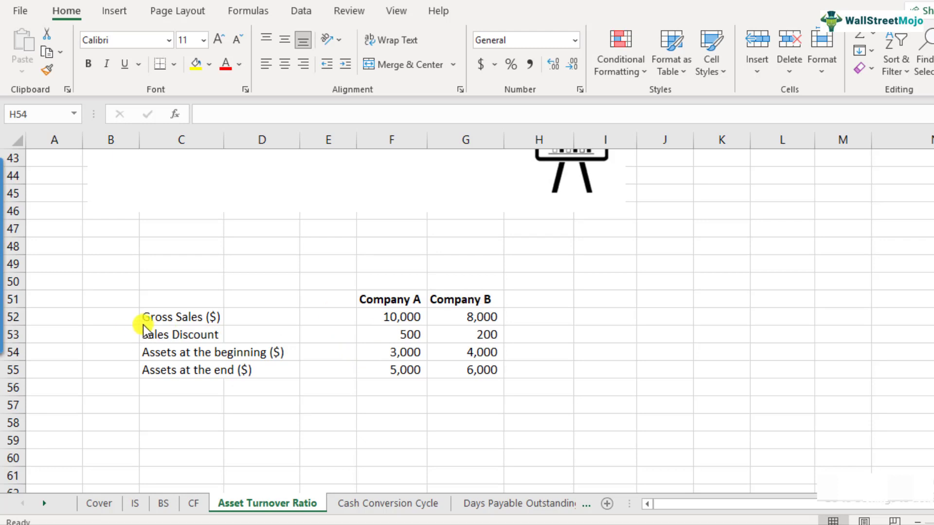
pyautogui.click(174, 317)
pyautogui.click(182, 339)
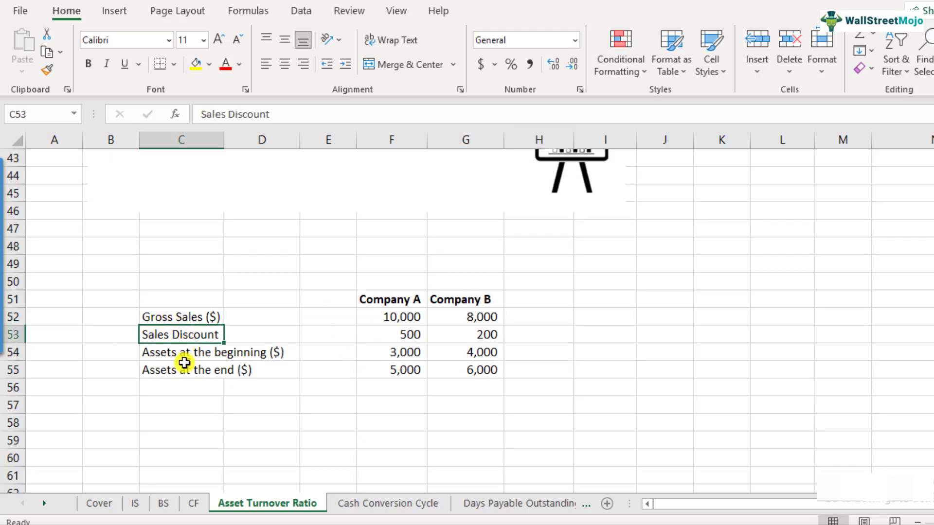
pyautogui.click(180, 352)
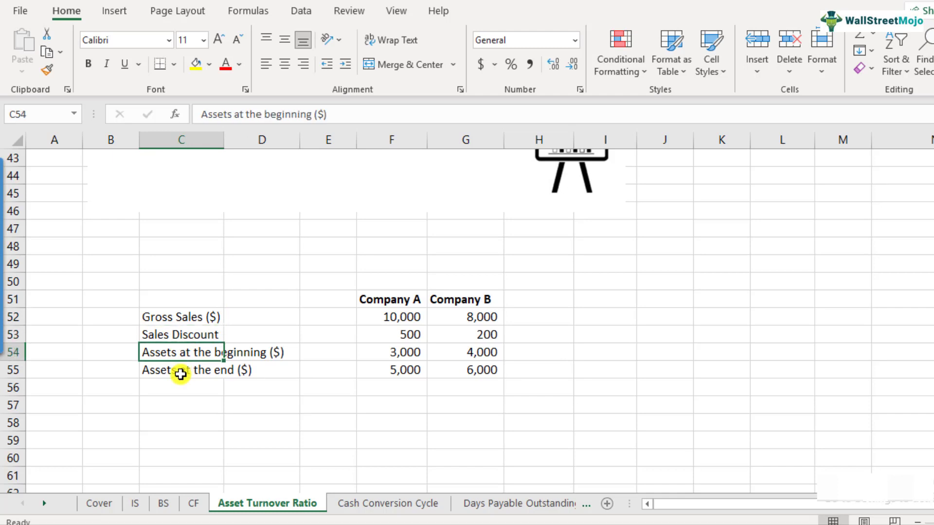
pyautogui.click(180, 374)
pyautogui.moveTo(10, 352); pyautogui.dragTo(9, 371)
pyautogui.moveTo(13, 316); pyautogui.dragTo(12, 330)
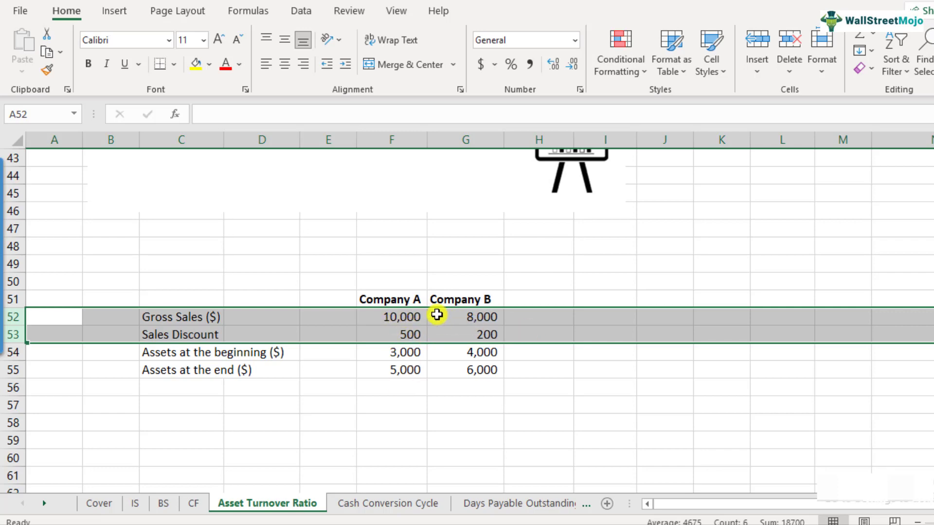
pyautogui.scroll(3, 437, 315)
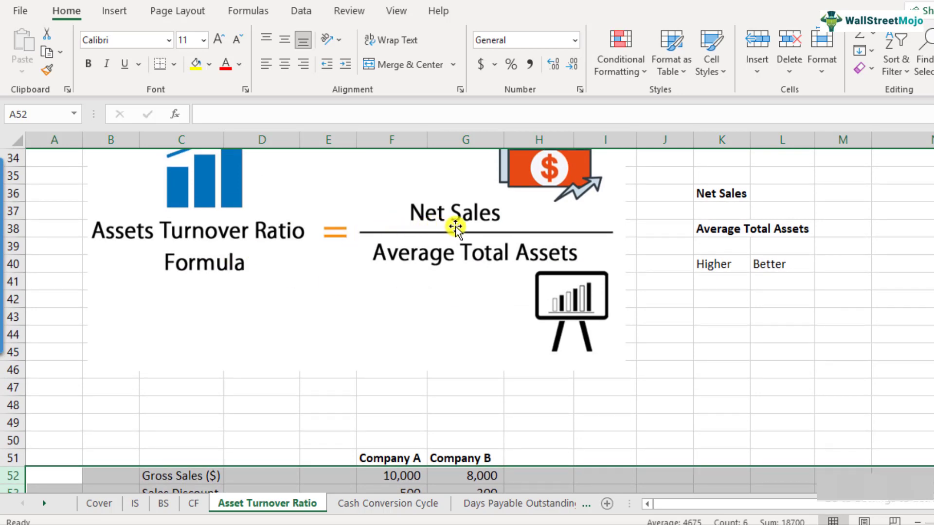
pyautogui.scroll(-5, 370, 350)
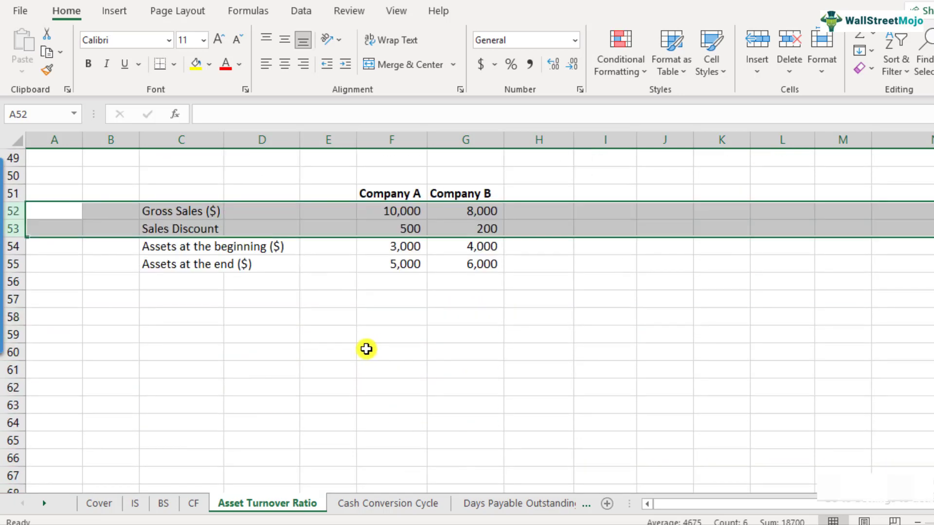
# Step: Enter the formula note "Net Sales / Average Asstes" in C57 and the row label "Net Sales" in C59
pyautogui.scroll(1, 369, 349)
pyautogui.click(194, 354)
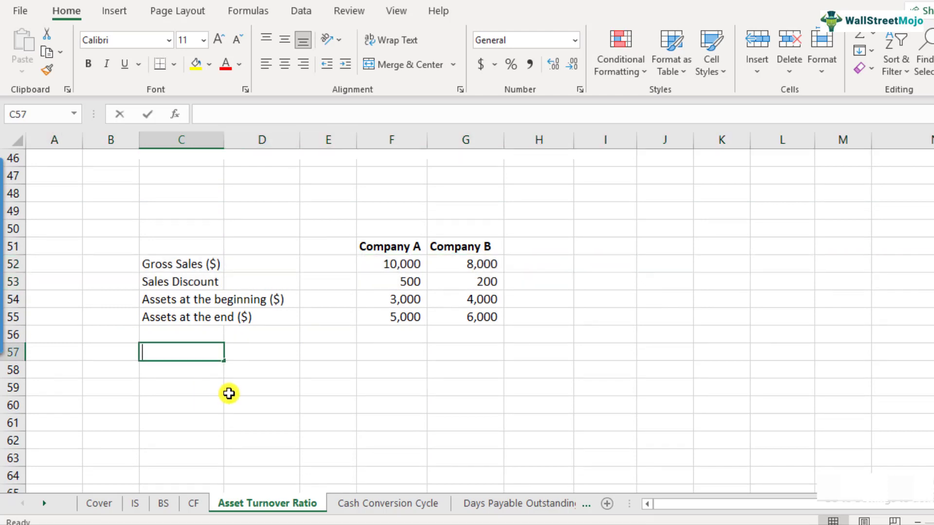
pyautogui.write('Net Sales / Average Asstes')
pyautogui.press('Return')
pyautogui.press('Return')
pyautogui.write('Net')
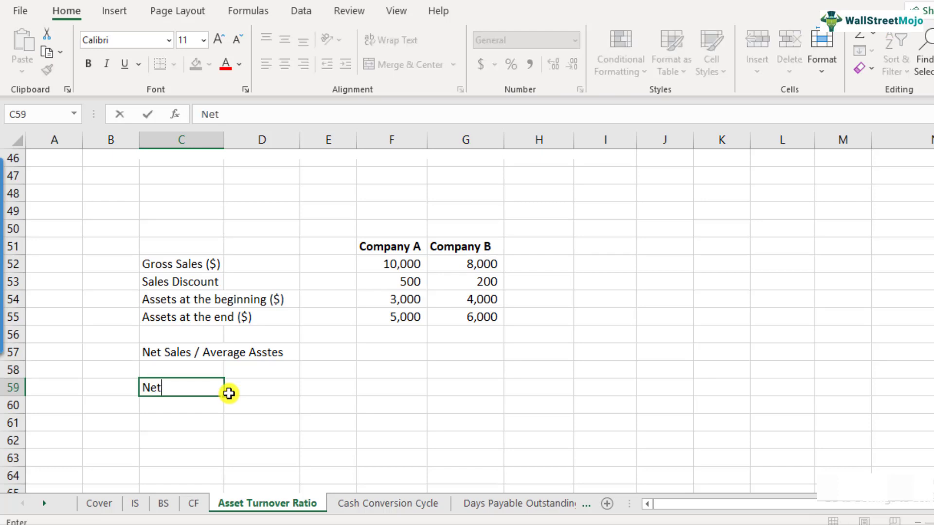
pyautogui.write(' Sales')
pyautogui.press('Return')
pyautogui.press('Up')
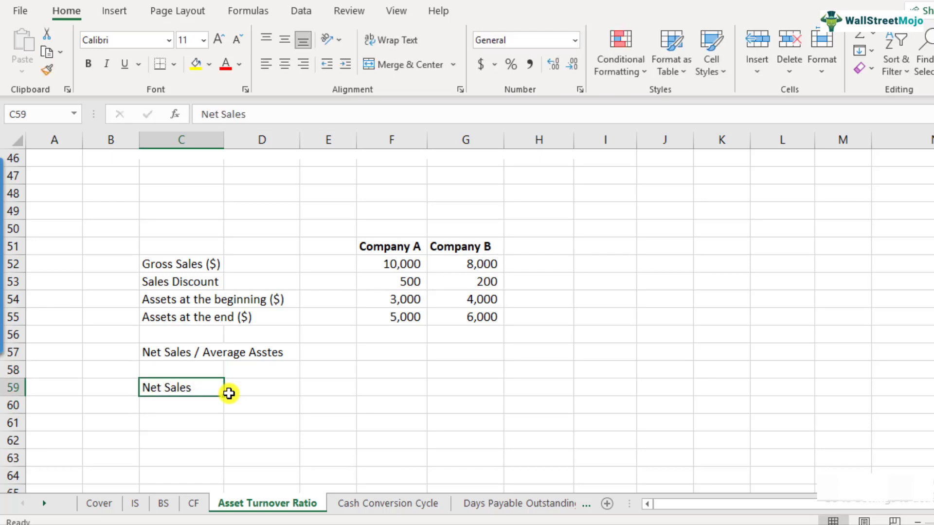
# Step: Calculate Company A's net sales in F59 with the formula =F52-F53, gross sales minus sales discount
pyautogui.press('Right')
pyautogui.press('Right')
pyautogui.press('Right')
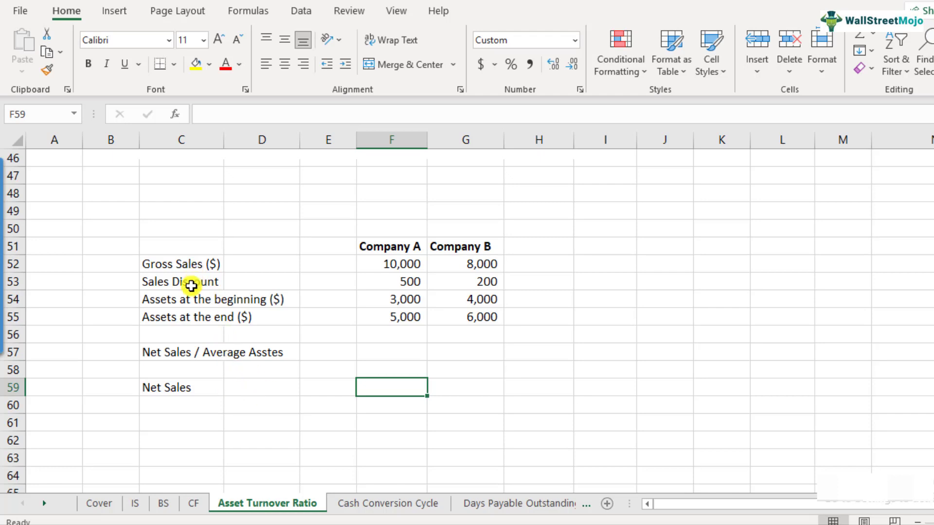
pyautogui.write('=')
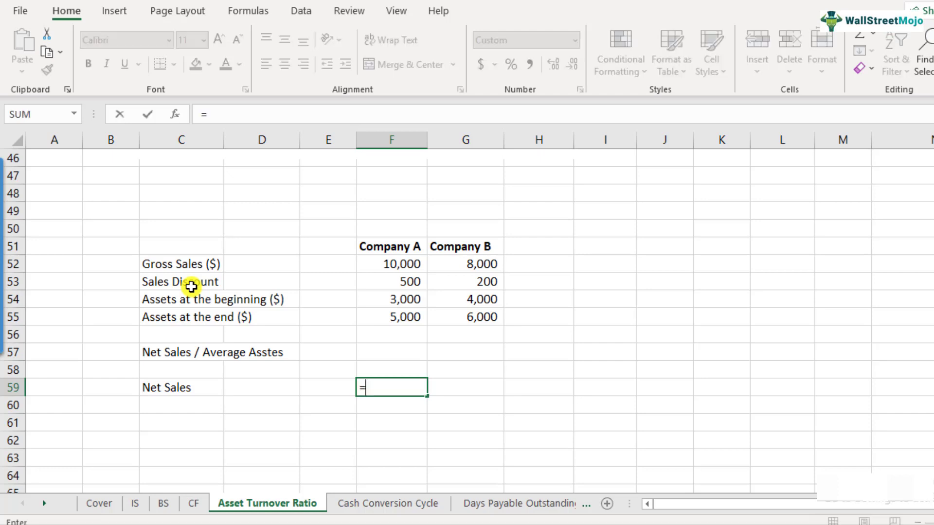
pyautogui.click(407, 263)
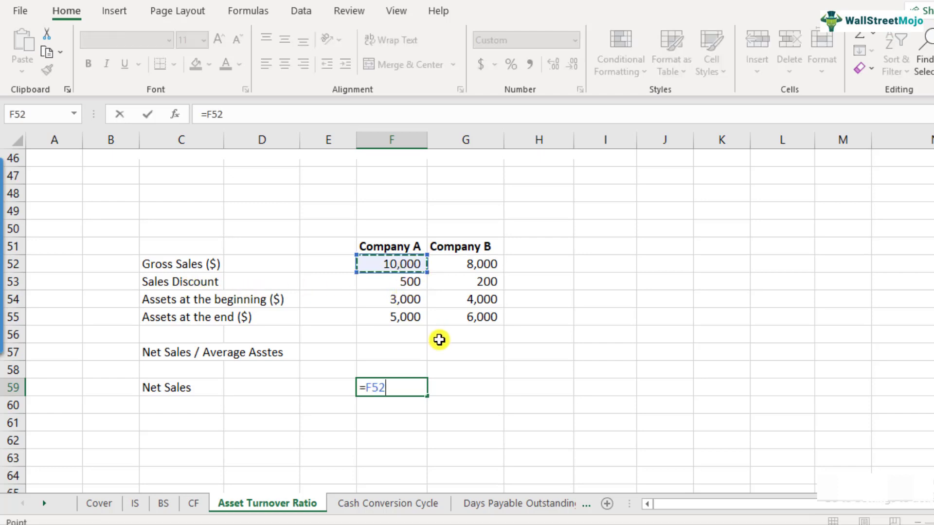
pyautogui.write('-')
pyautogui.click(407, 283)
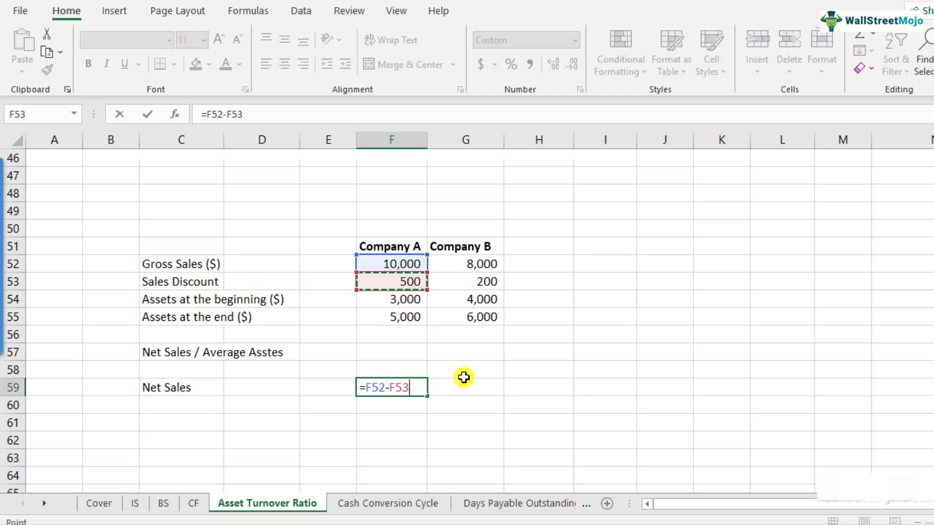
pyautogui.press('Return')
# Step: Check the references in Company A's net sales formula and copy it to G59 for Company B
pyautogui.press('Up')
pyautogui.press('F2')
pyautogui.press('Escape')
pyautogui.press('F2')
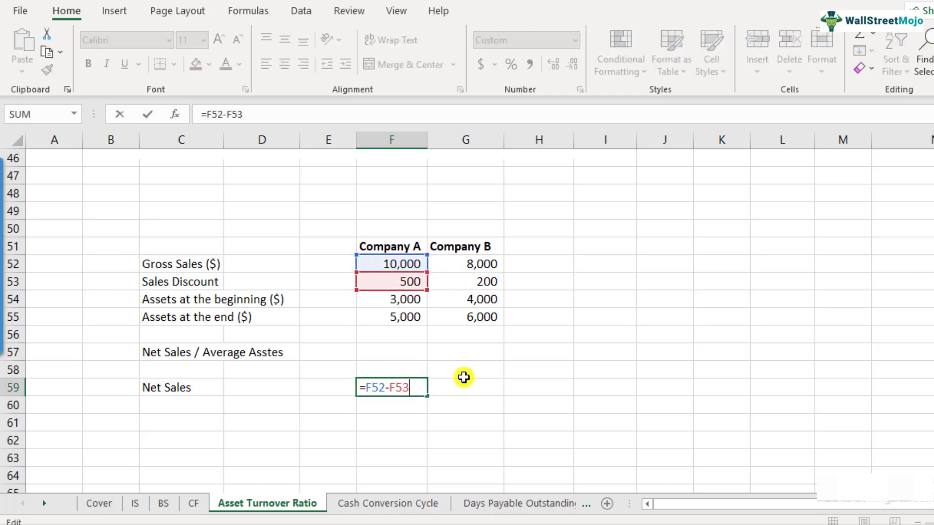
pyautogui.press('Escape')
pyautogui.press('F2')
pyautogui.press('Escape')
pyautogui.hotkey('ctrl', 'c')
pyautogui.press('Right')
pyautogui.hotkey('ctrl', 'v')
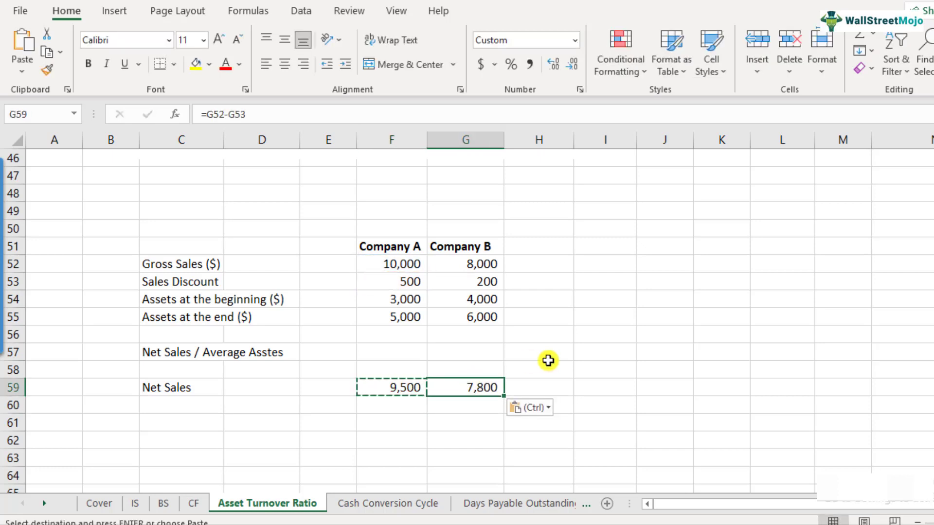
pyautogui.press('F2')
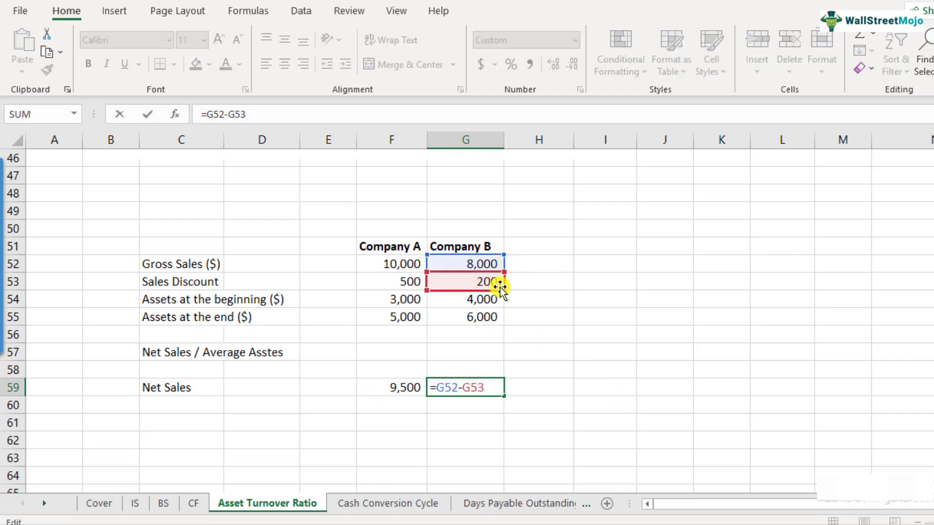
pyautogui.hotkey('ctrl', 'Return')
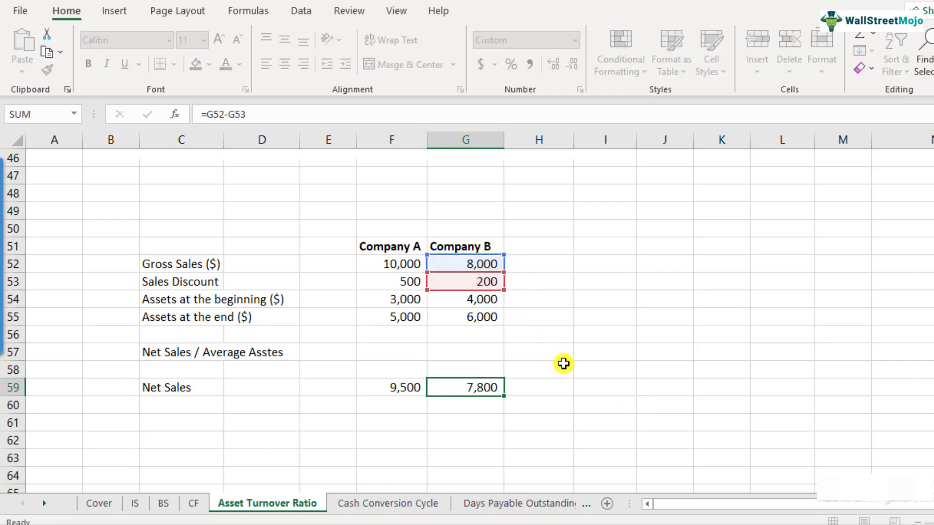
# Step: Enter the row label "Average Assets" in C60, below the Net Sales label
pyautogui.press('Left')
pyautogui.press('Left')
pyautogui.press('Left')
pyautogui.press('Left')
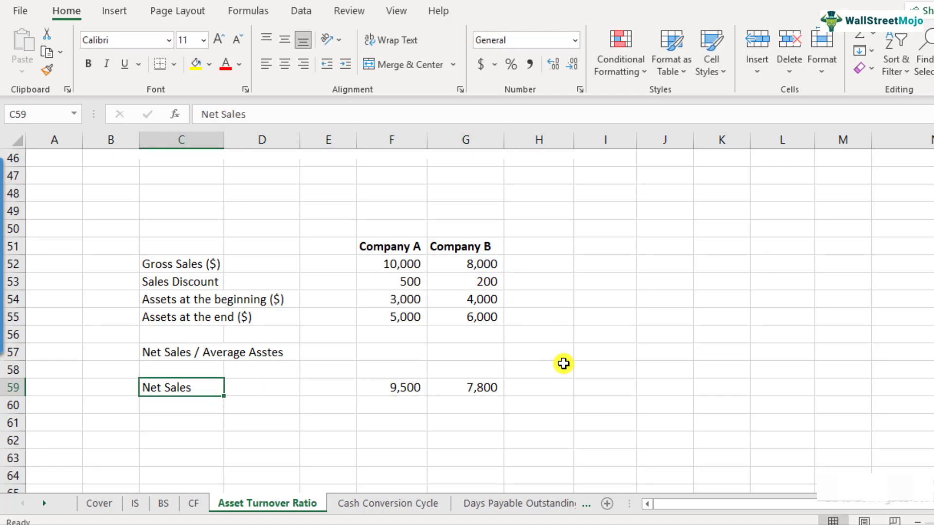
pyautogui.press('Down')
pyautogui.write('Average')
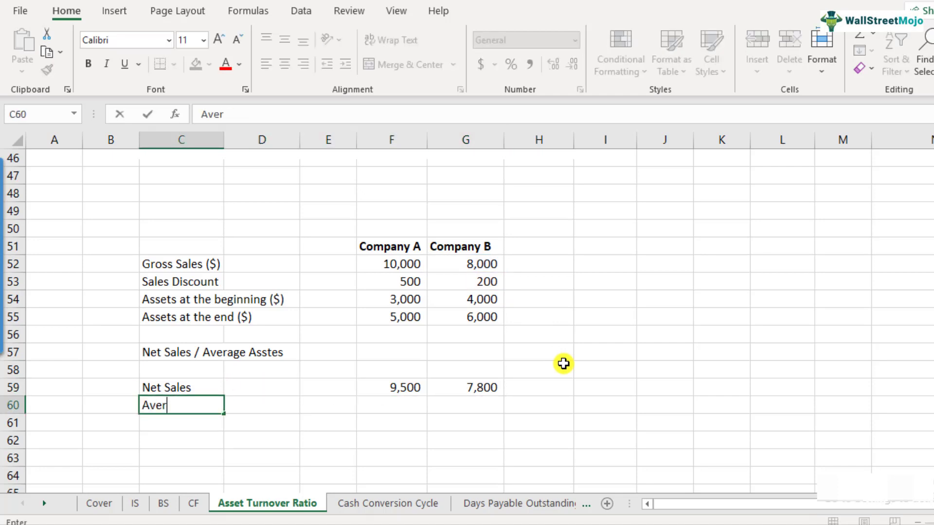
pyautogui.write(' Assets')
pyautogui.press('Return')
# Step: Calculate Company A's average assets in F60 with the formula =AVERAGE(F54:F55)
pyautogui.press('Up')
pyautogui.press('Right')
pyautogui.press('Right')
pyautogui.press('Right')
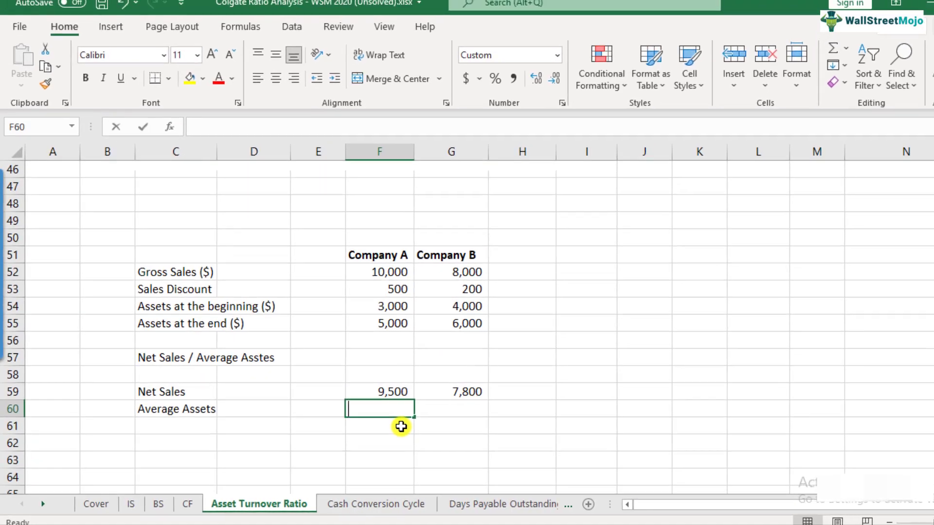
pyautogui.write('=average')
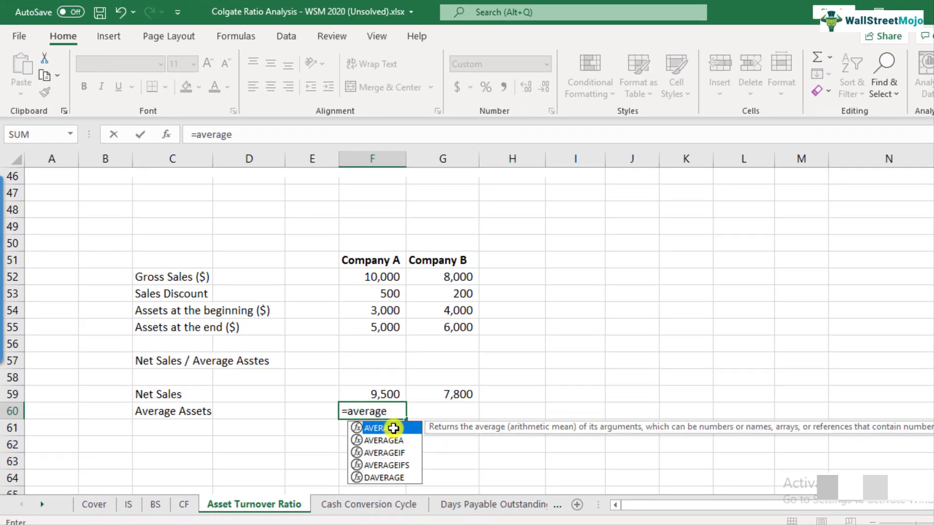
pyautogui.write('(')
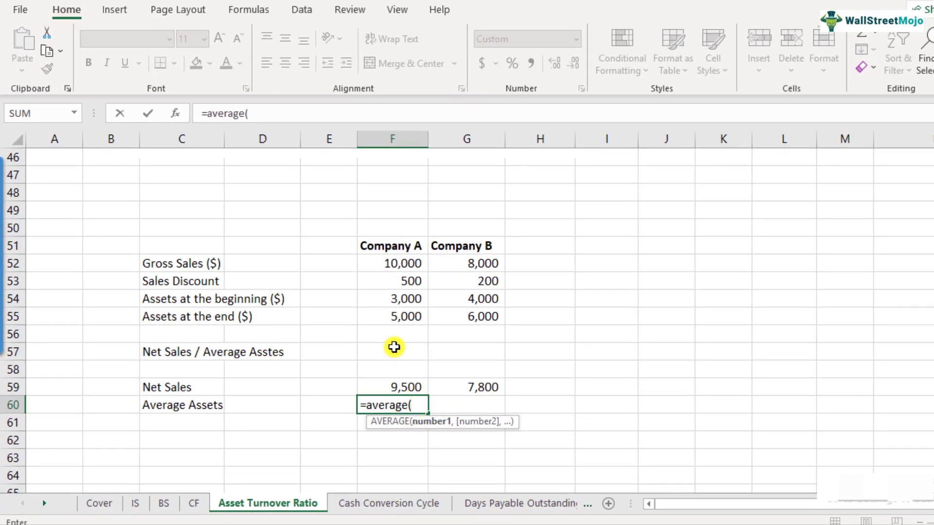
pyautogui.moveTo(408, 299); pyautogui.dragTo(429, 319)
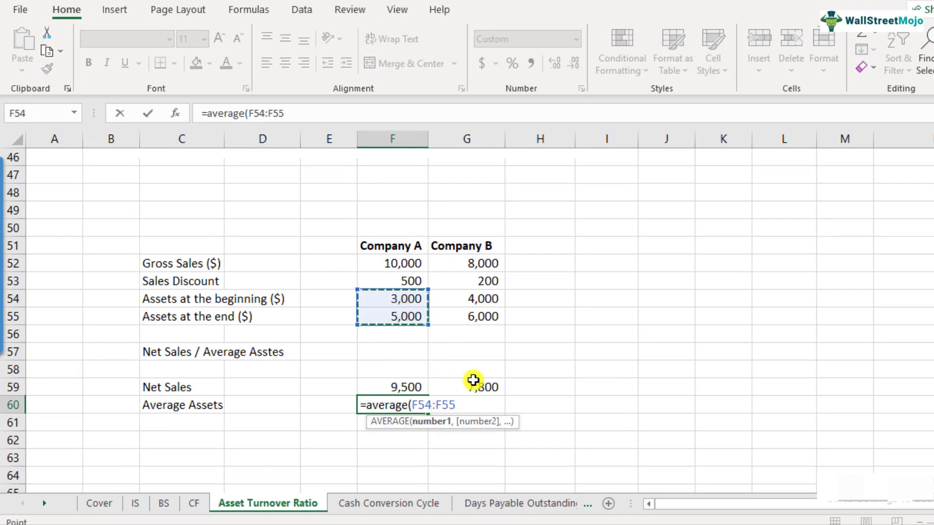
pyautogui.write(')')
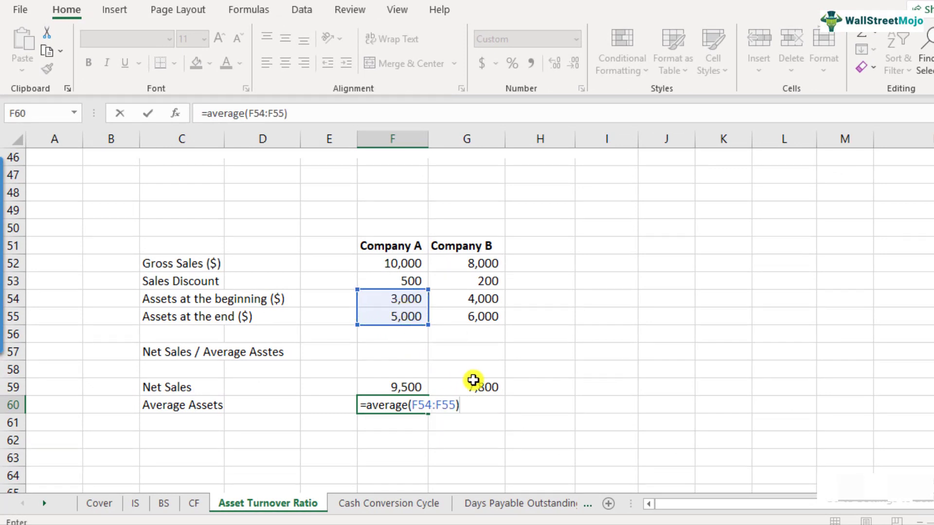
pyautogui.press('Return')
pyautogui.press('Up')
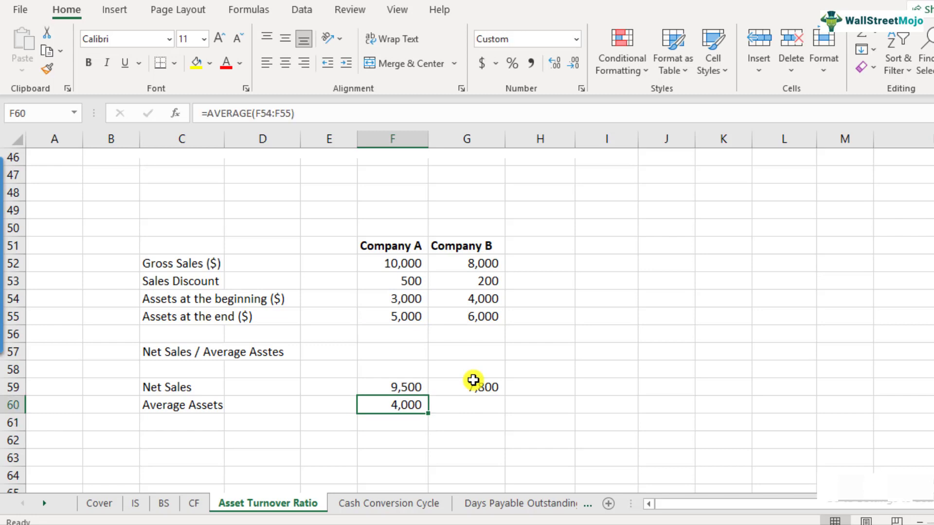
# Step: Copy Company A's average assets formula from F60 to G60 for Company B and check the references of the copy
pyautogui.press('F2')
pyautogui.press('Escape')
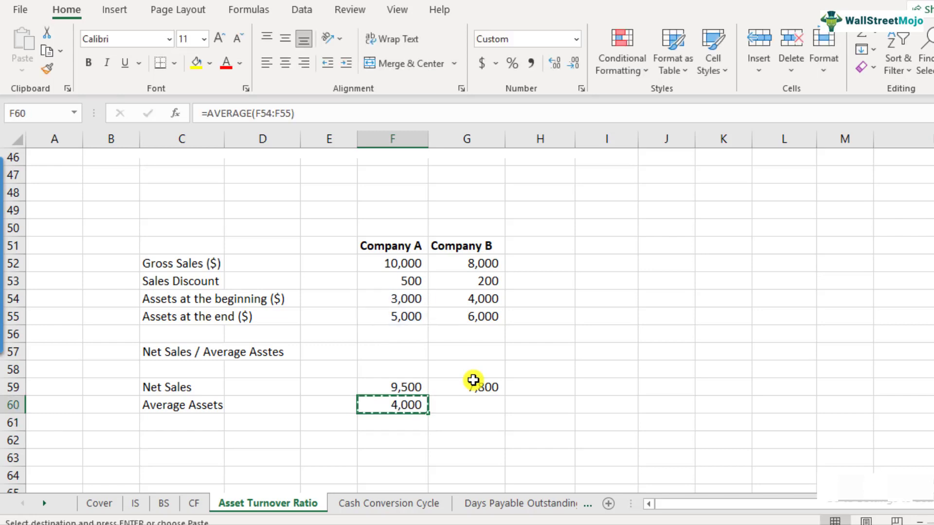
pyautogui.hotkey('ctrl', 'c')
pyautogui.press('Right')
pyautogui.hotkey('ctrl', 'v')
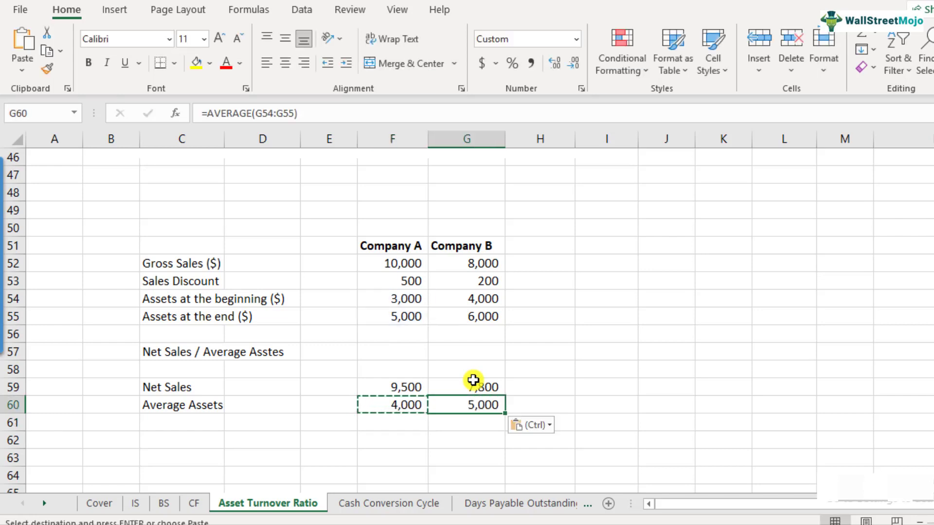
pyautogui.doubleClick(486, 408)
pyautogui.press('Escape')
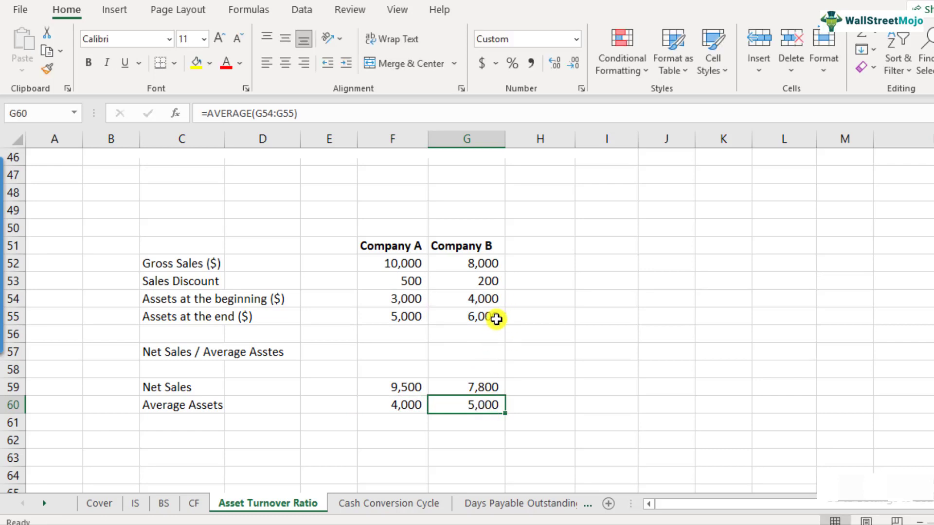
pyautogui.doubleClick(492, 408)
pyautogui.press('Escape')
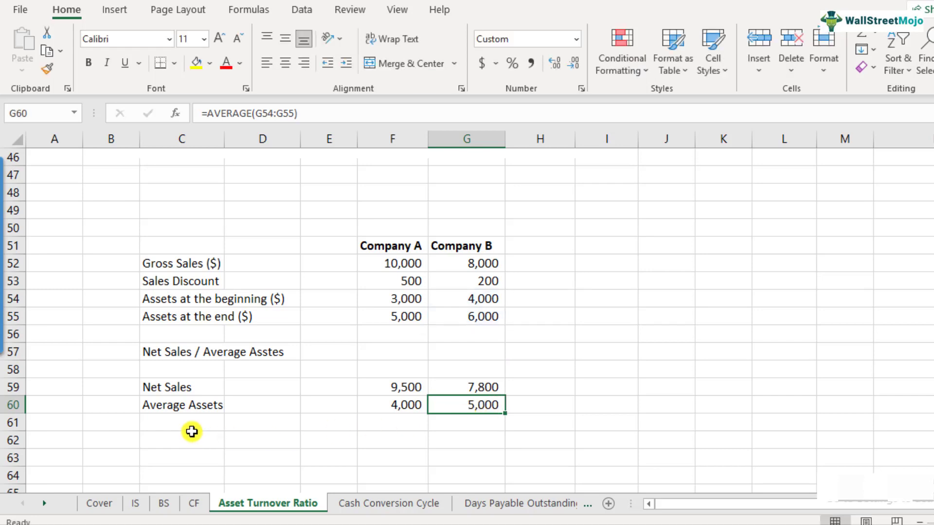
# Step: Enter the row label "Asset Turnover Ratio" in C62, leaving one blank row below Average Assets
pyautogui.click(204, 440)
pyautogui.click(200, 423)
pyautogui.click(203, 439)
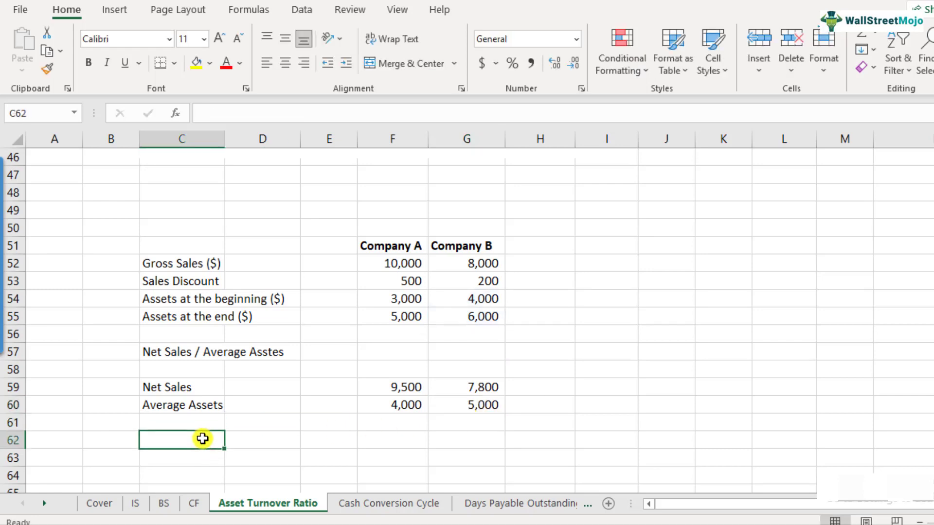
pyautogui.write('Asset Turnover Ratio')
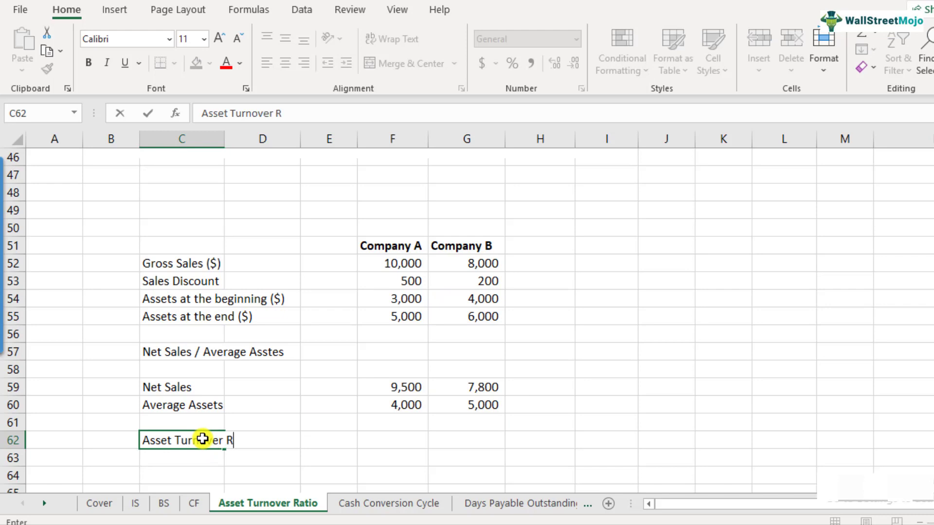
pyautogui.press('Return')
# Step: Calculate Company A's asset turnover ratio in F62 with the formula =F59/F60, net sales divided by average assets
pyautogui.press('Up')
pyautogui.press('Right')
pyautogui.press('Right')
pyautogui.press('Right')
pyautogui.write('=')
pyautogui.press('Up')
pyautogui.press('Up')
pyautogui.press('Up')
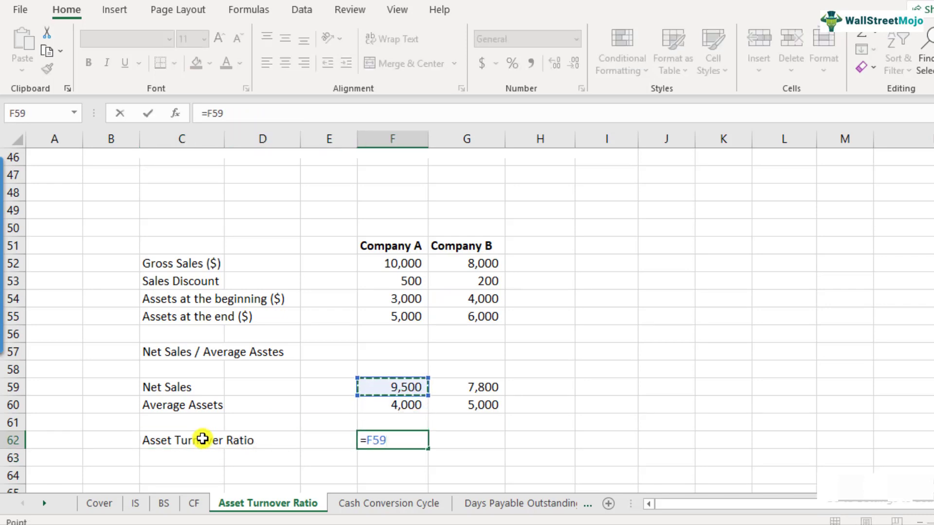
pyautogui.write('/')
pyautogui.press('Up')
pyautogui.press('Up')
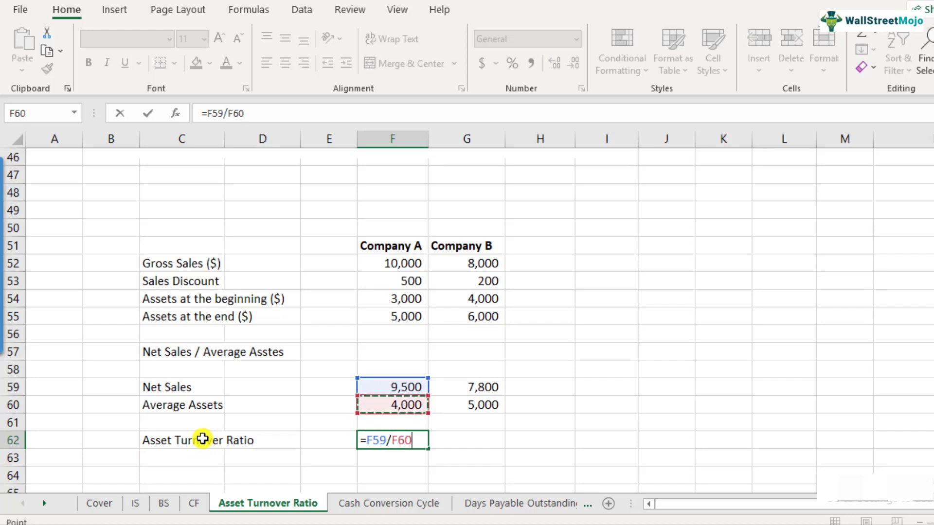
pyautogui.press('Return')
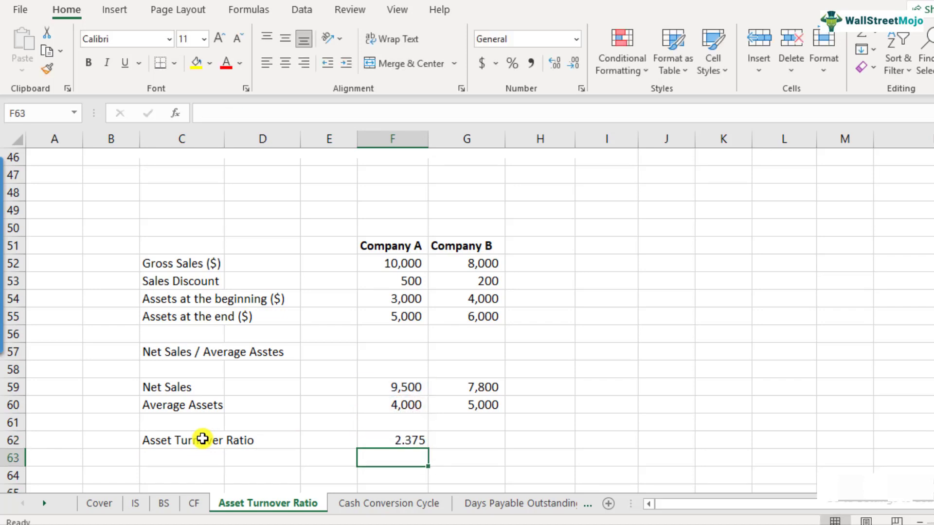
# Step: Check Company A's ratio formula in F62, copy it to G62 for Company B, and check the copied references
pyautogui.press('Up')
pyautogui.press('F2')
pyautogui.press('Escape')
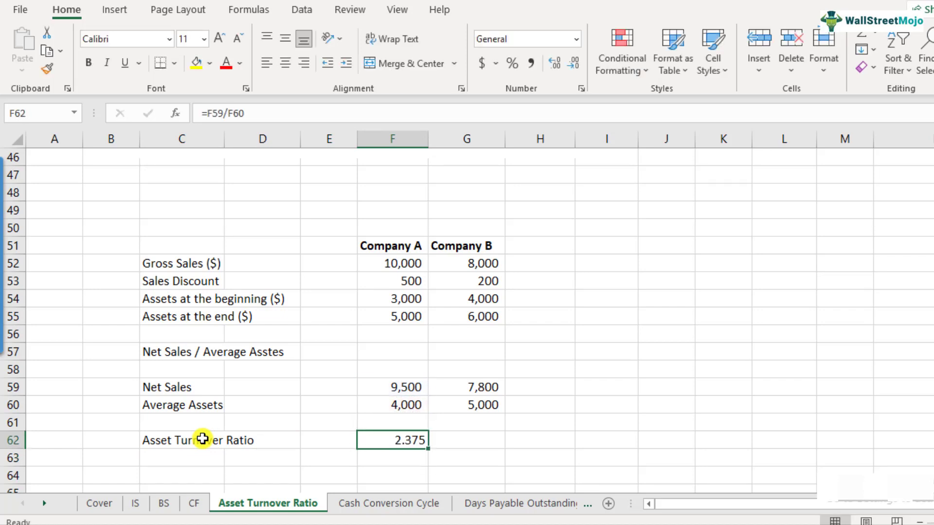
pyautogui.hotkey('ctrl', 'c')
pyautogui.press('Right')
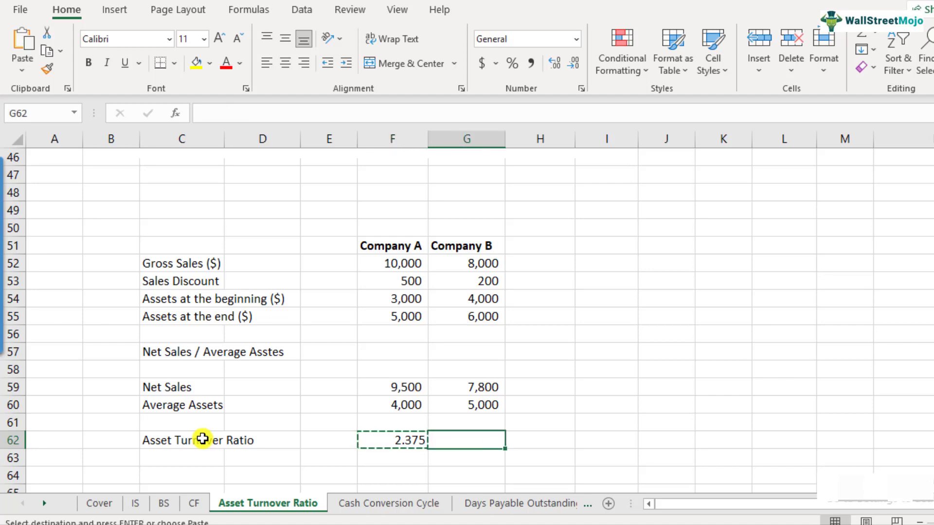
pyautogui.hotkey('ctrl', 'v')
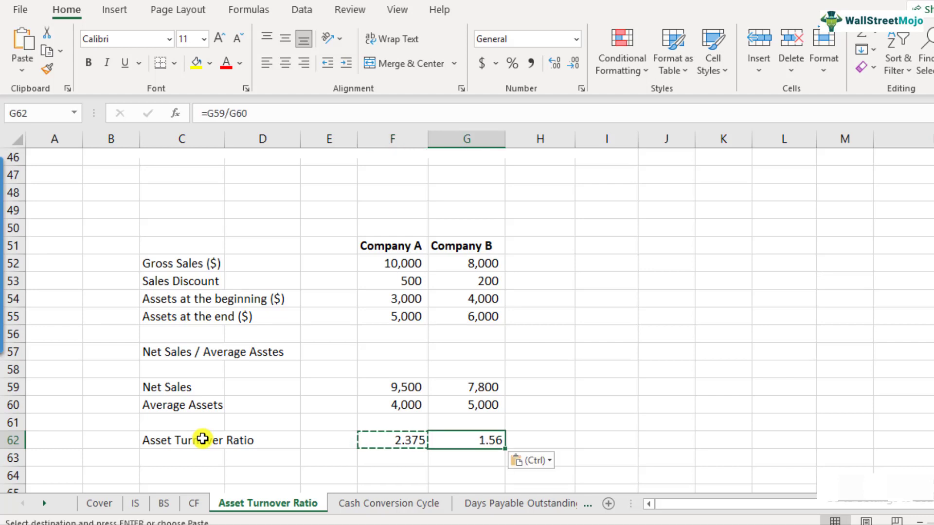
pyautogui.press('F2')
pyautogui.press('Escape')
# Step: Make the asset turnover ratios of both companies in F62:G62 bold
pyautogui.scroll(-1, 292, 438)
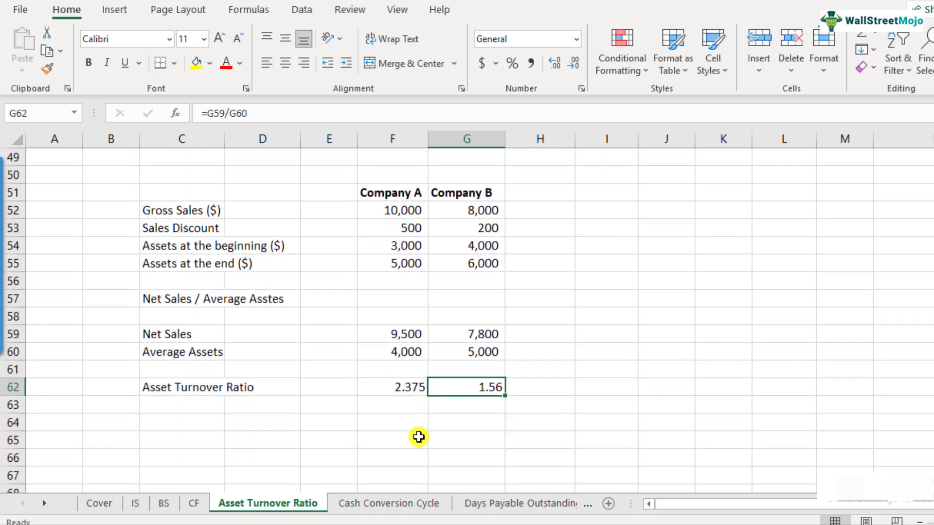
pyautogui.moveTo(399, 392); pyautogui.dragTo(454, 392)
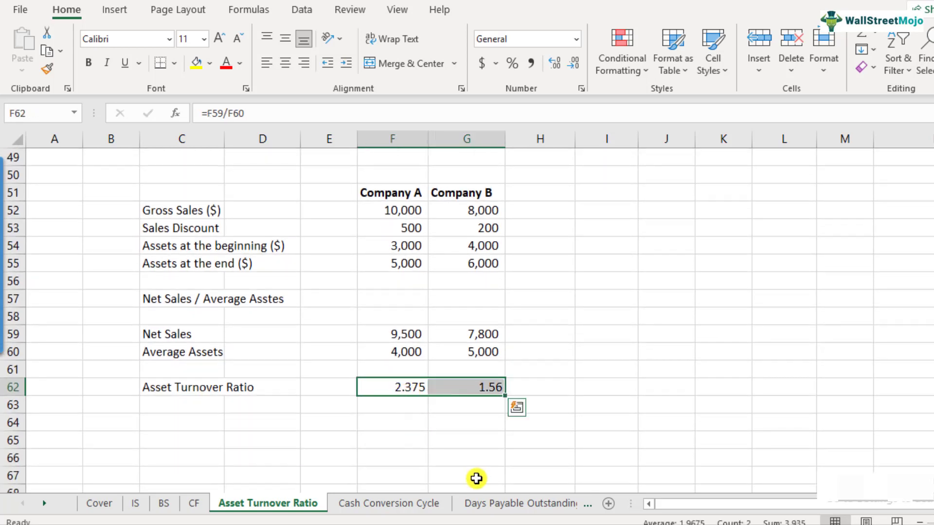
pyautogui.hotkey('ctrl', 'b')
pyautogui.click(378, 423)
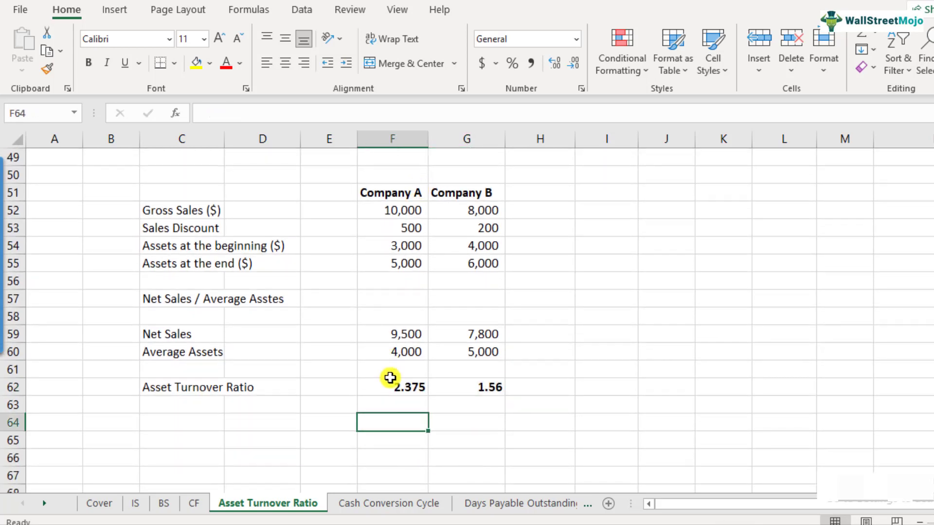
# Step: Compare the asset turnover ratios of Company A in F62 and Company B in G62
pyautogui.click(390, 393)
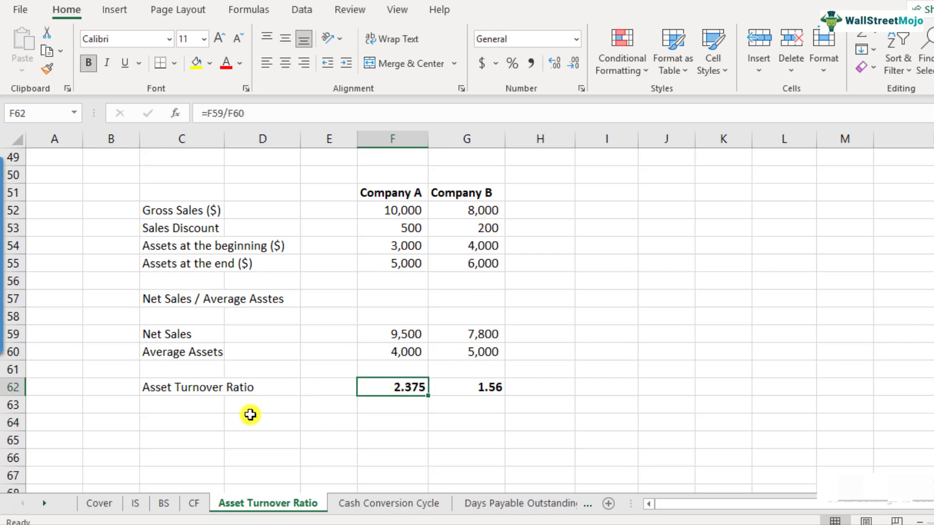
pyautogui.click(386, 416)
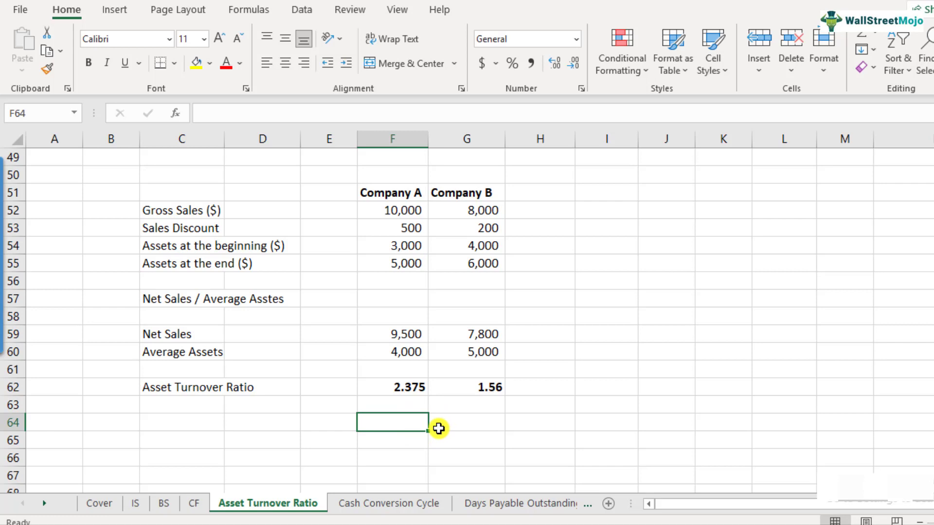
pyautogui.click(401, 387)
pyautogui.click(470, 392)
pyautogui.click(402, 394)
pyautogui.click(468, 388)
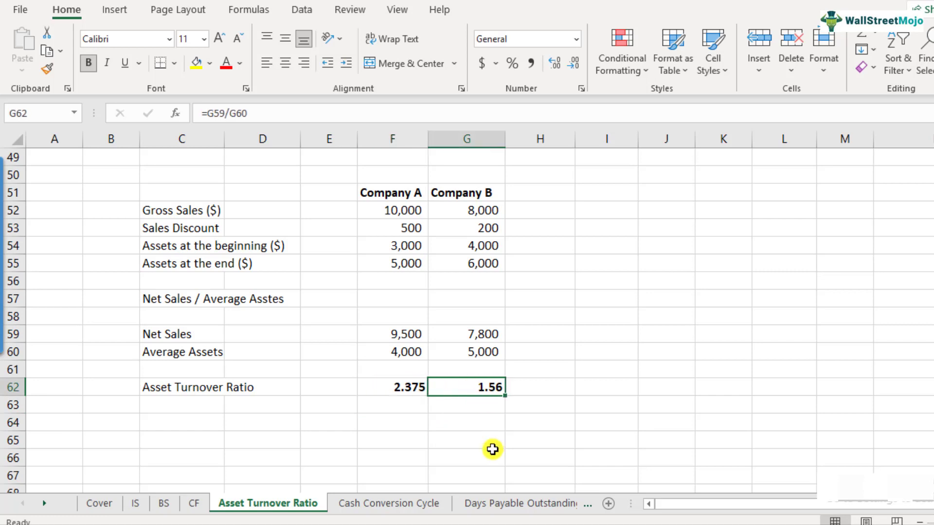
pyautogui.click(401, 387)
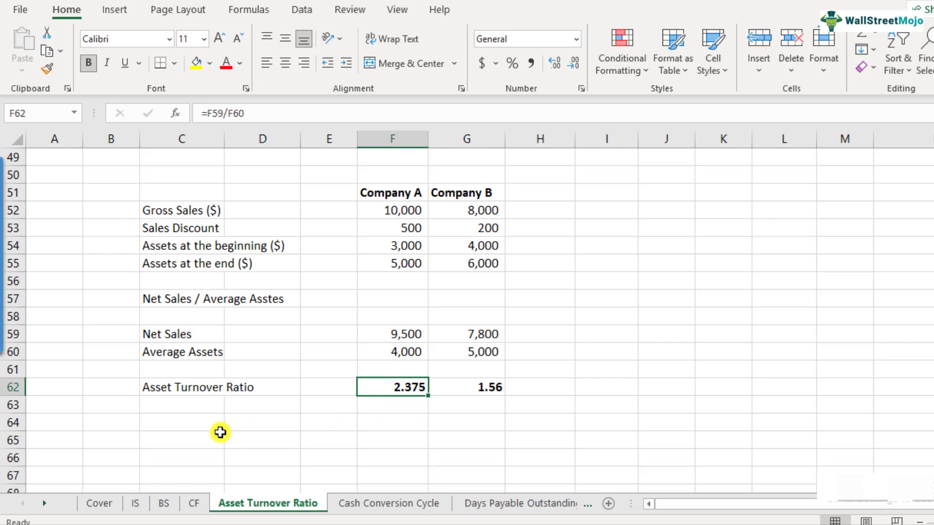
# Step: Enter the note "Asset Turnover Ratio < 1" in C64, below the calculated ratios
pyautogui.scroll(-1, 220, 429)
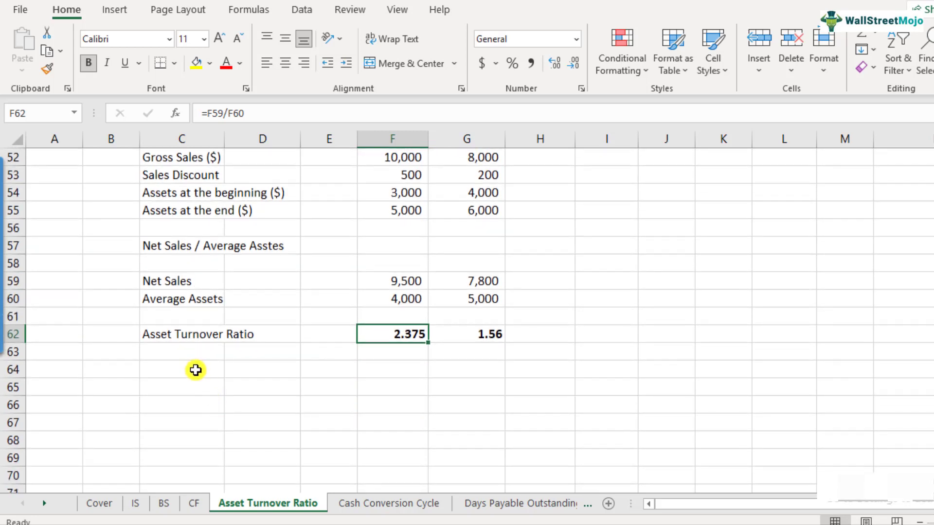
pyautogui.click(195, 370)
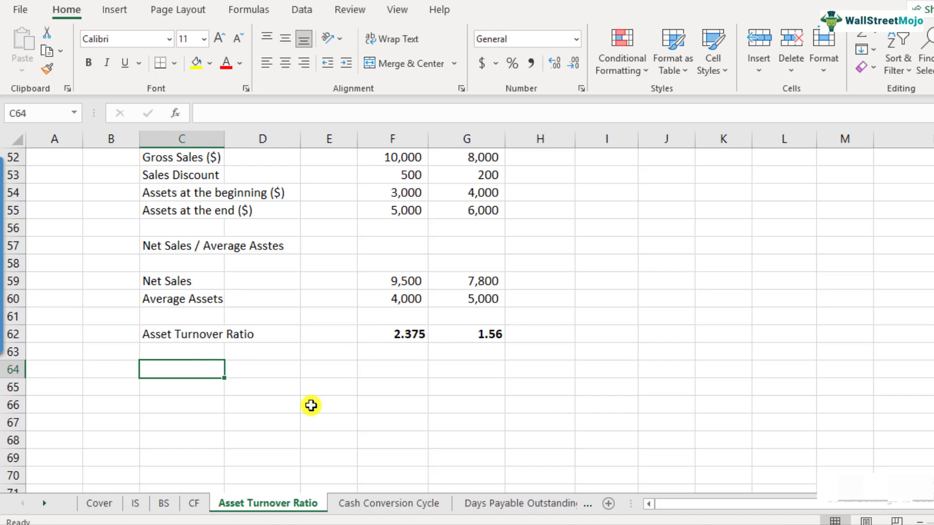
pyautogui.write('As')
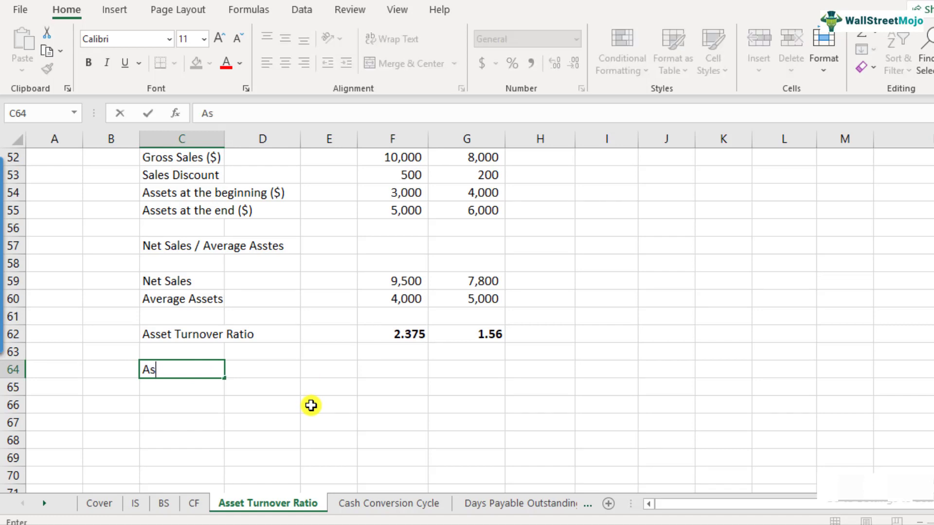
pyautogui.write('set Turnover Ratio')
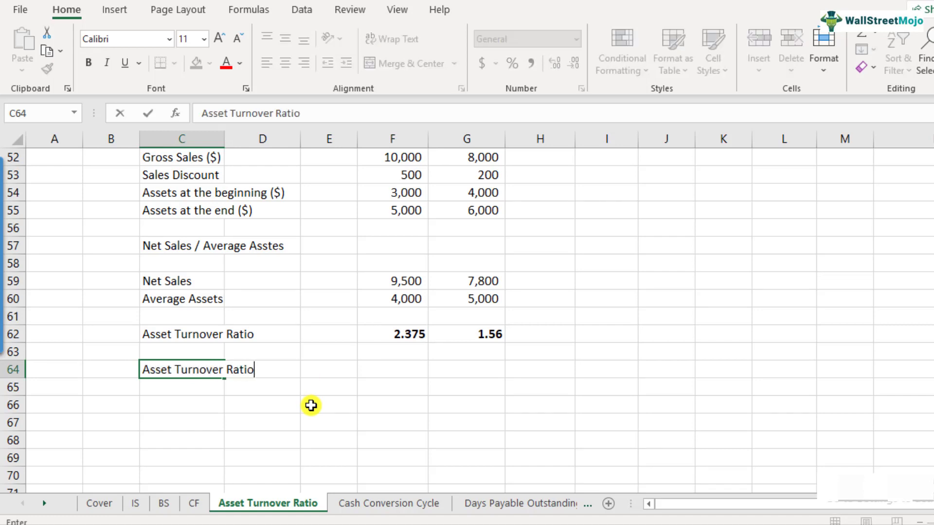
pyautogui.write(' < 1')
pyautogui.press('Return')
pyautogui.press('Down')
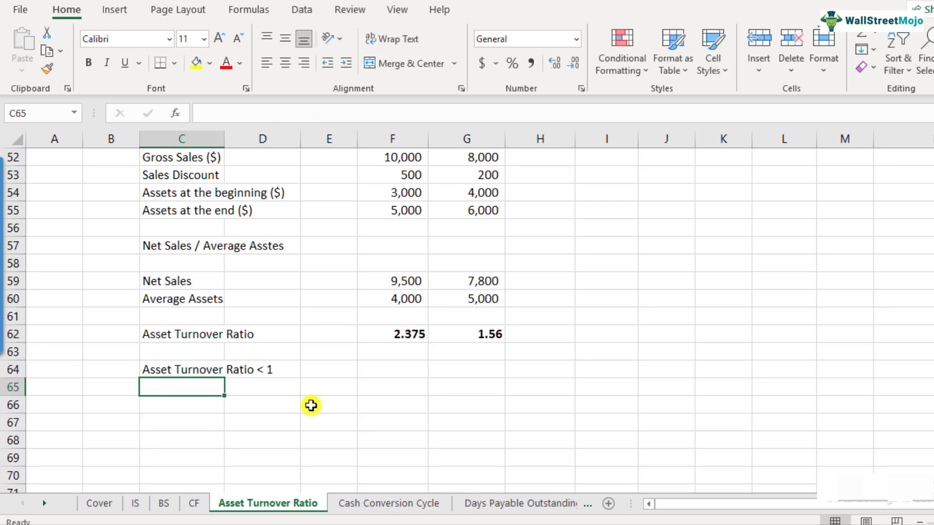
# Step: Extend the note in C64 with the text "- Whether it is good or bad"
pyautogui.press('Up')
pyautogui.press('Up')
pyautogui.press('F2')
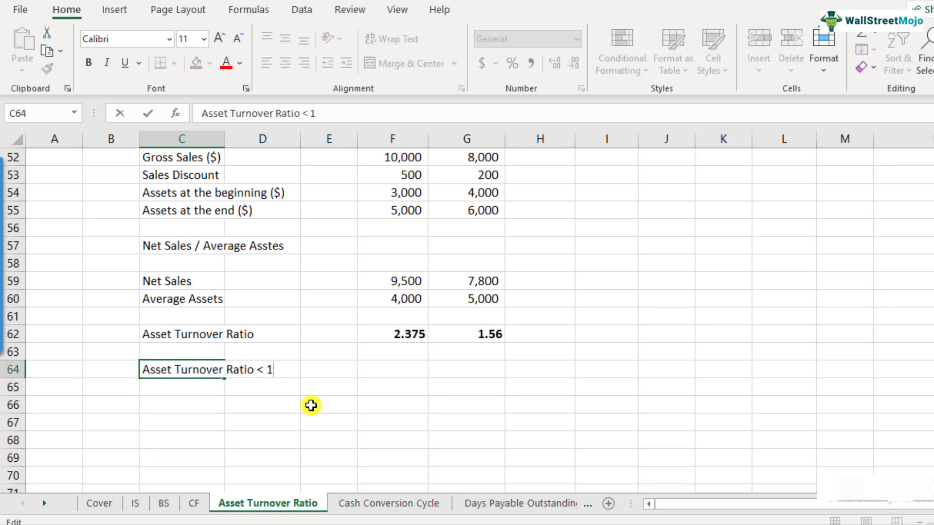
pyautogui.write('- Whether it is good or bad')
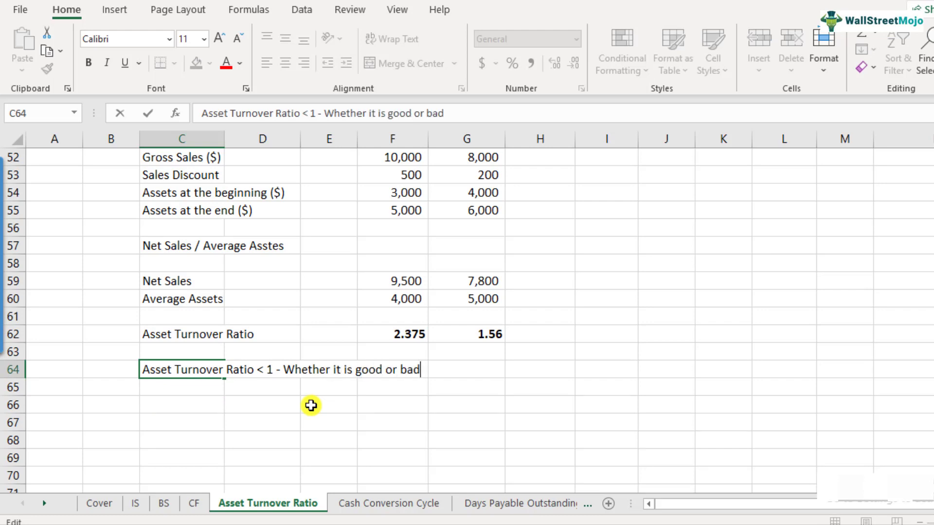
pyautogui.press('Return')
# Step: Copy the note from C64 to C66 and change its comparison sign to >, so it reads "Asset Turnover Ratio > 1 - Whether it is good or bad"
pyautogui.press('Up')
pyautogui.hotkey('ctrl', 'c')
pyautogui.press('Down')
pyautogui.press('Down')
pyautogui.hotkey('ctrl', 'v')
pyautogui.press('F2')
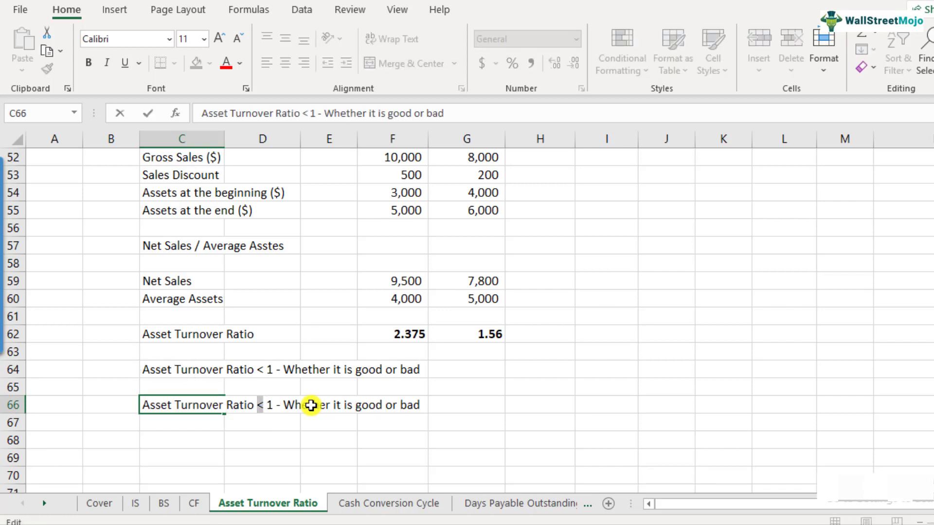
pyautogui.press('Return')
pyautogui.press('Up')
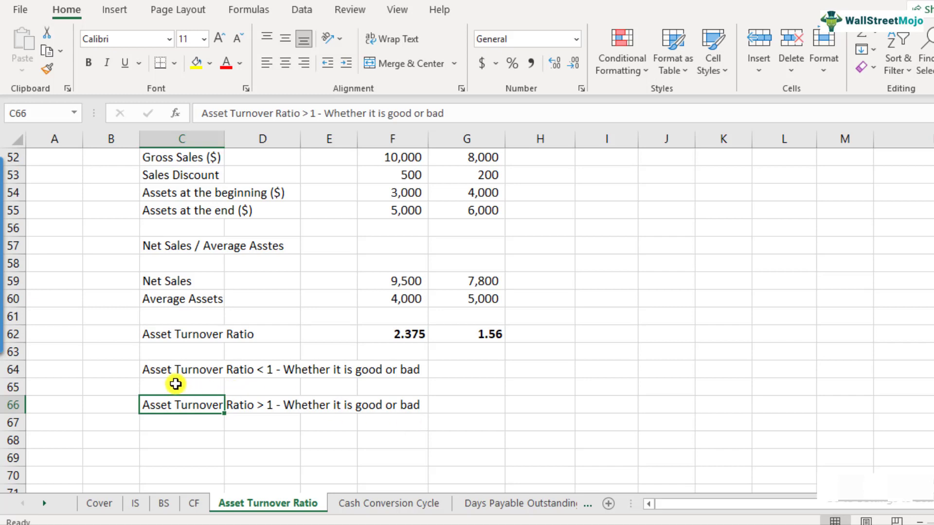
# Step: Add the example label "Company C" in H64 and enter its ratio of 0.75 in I64
pyautogui.click(558, 369)
pyautogui.write('Company C')
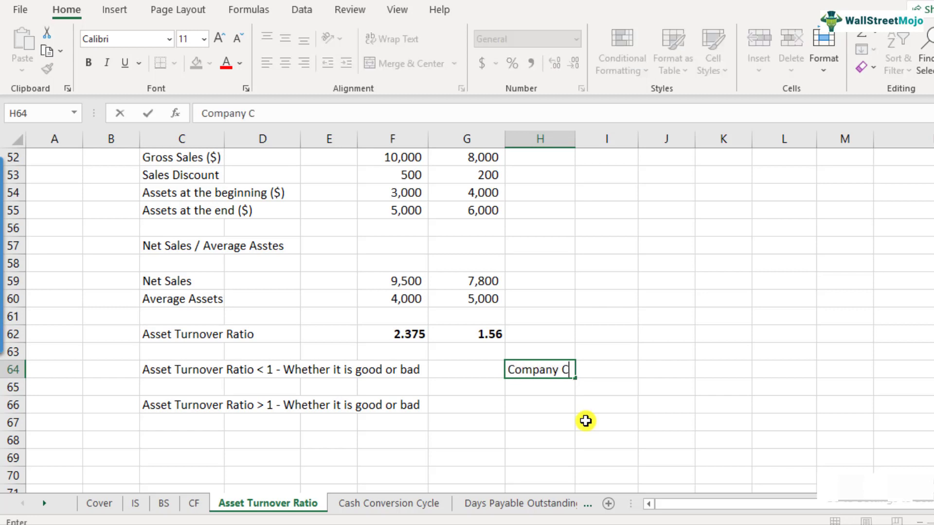
pyautogui.press('Return')
pyautogui.press('Up')
pyautogui.press('Right')
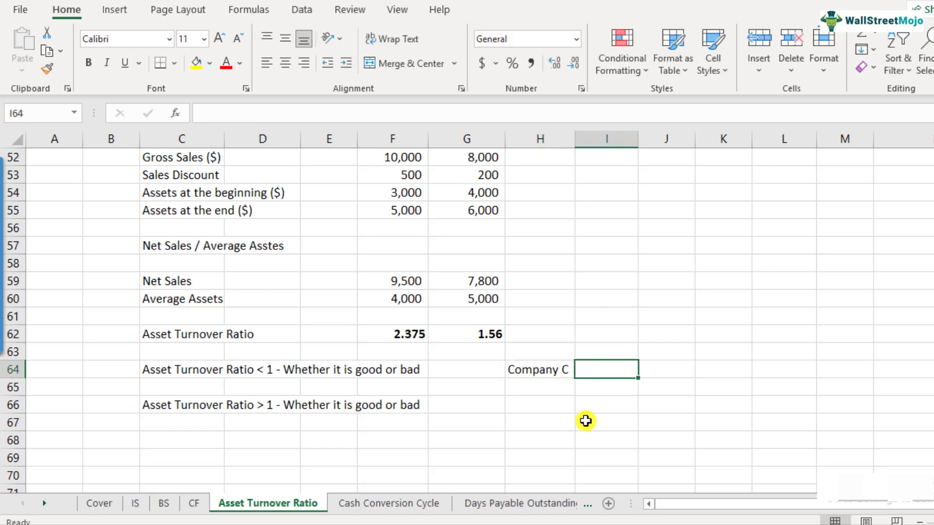
pyautogui.write('0.75')
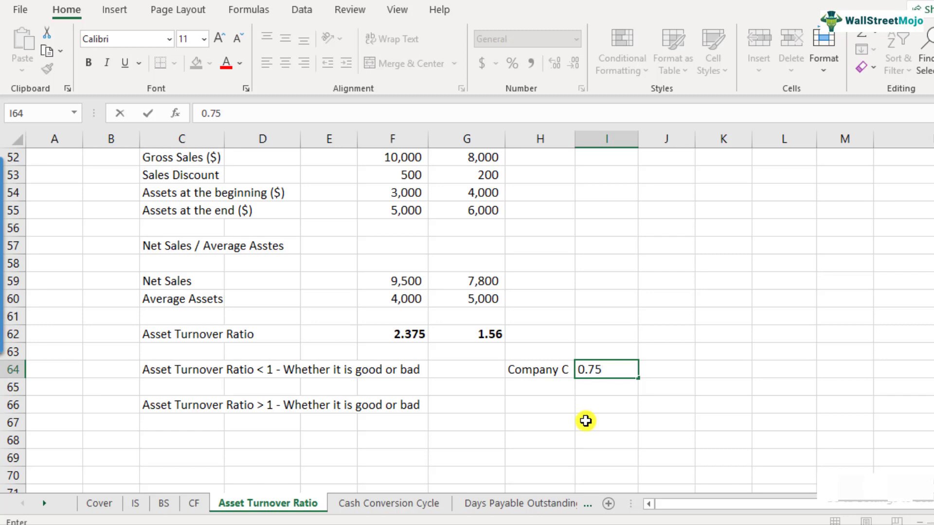
pyautogui.press('Return')
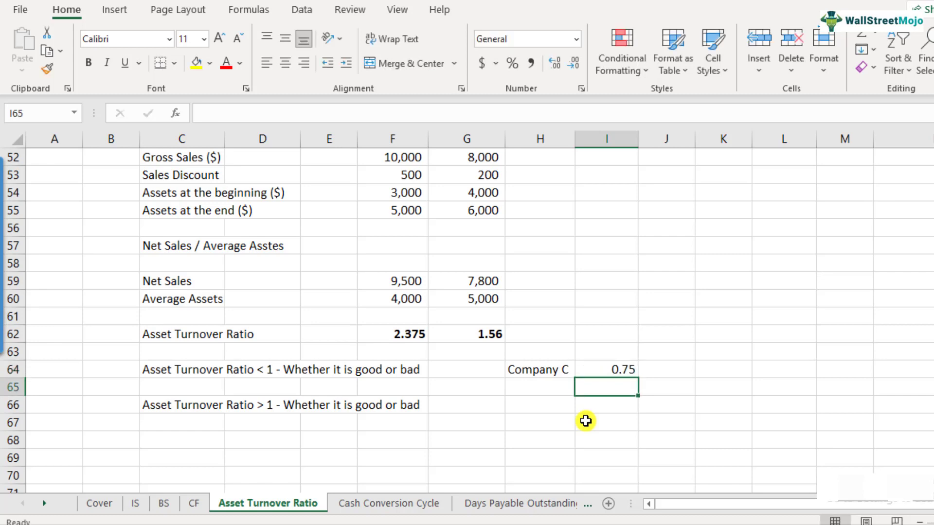
# Step: Enter the remark "we don't know" in J64, next to Company C's ratio
pyautogui.press('Up')
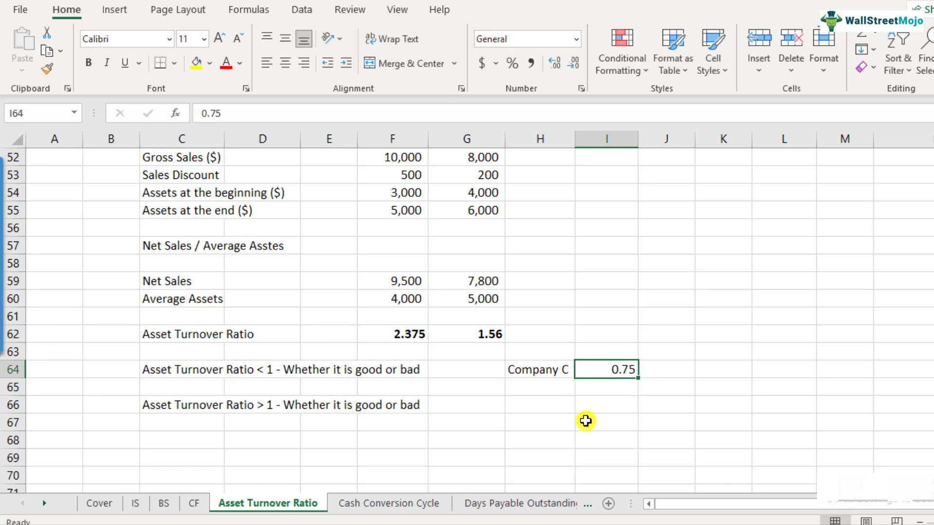
pyautogui.press('Right')
pyautogui.write("we don't know")
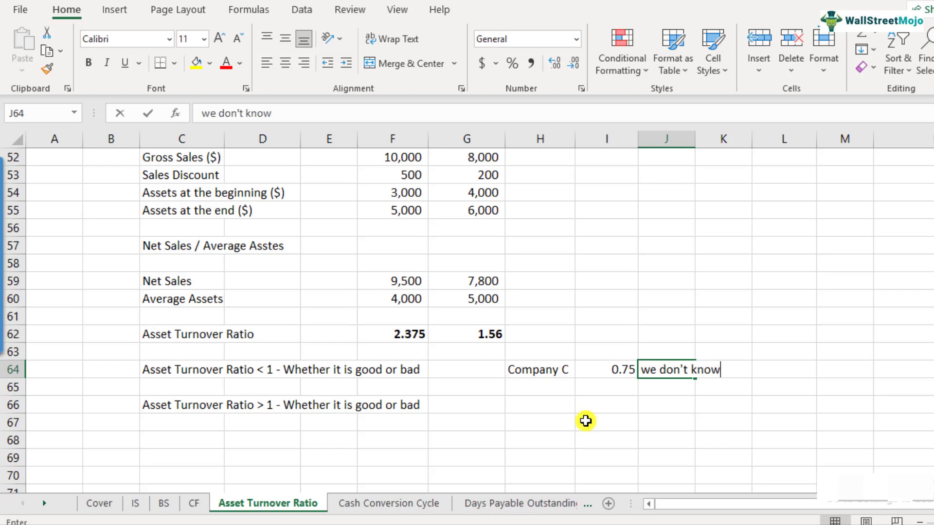
pyautogui.press('Return')
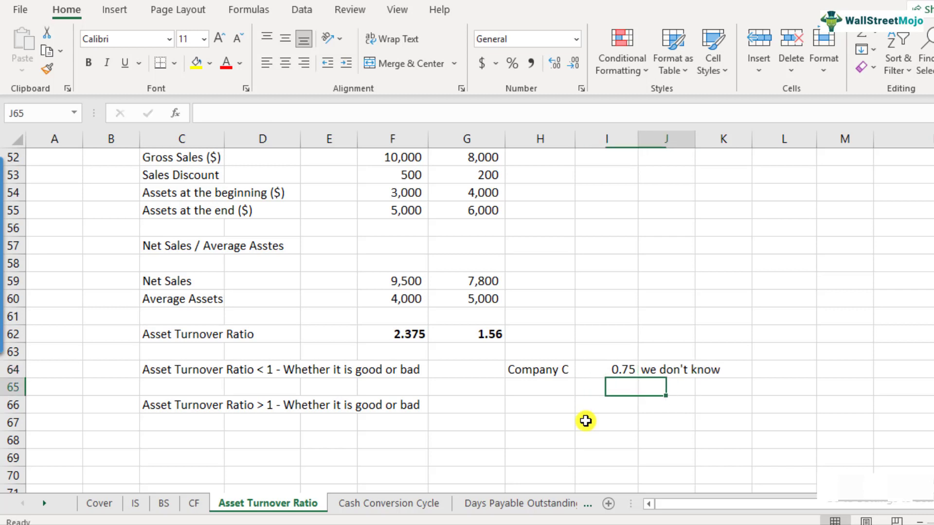
# Step: Enter the remark "we don't know the industry" in J65, beneath the existing remark for Company C
pyautogui.write("we don't know the industry")
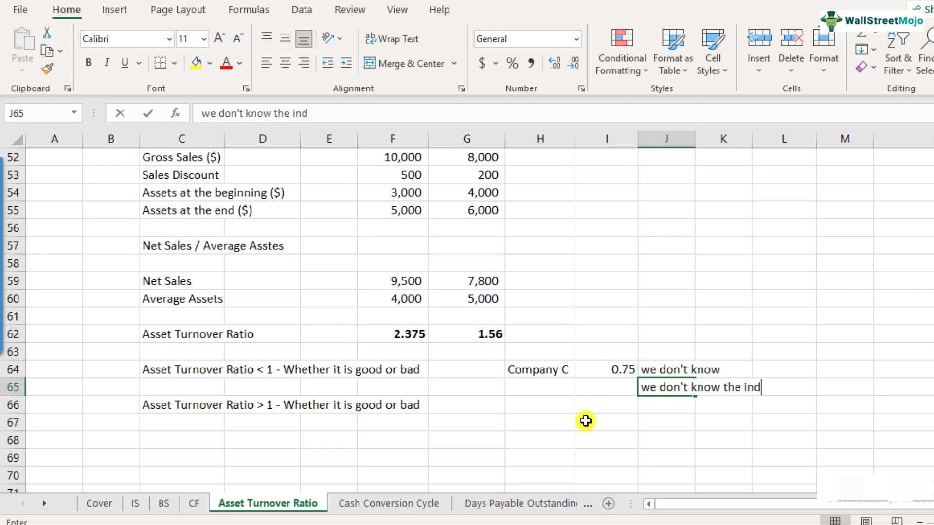
pyautogui.press('Return')
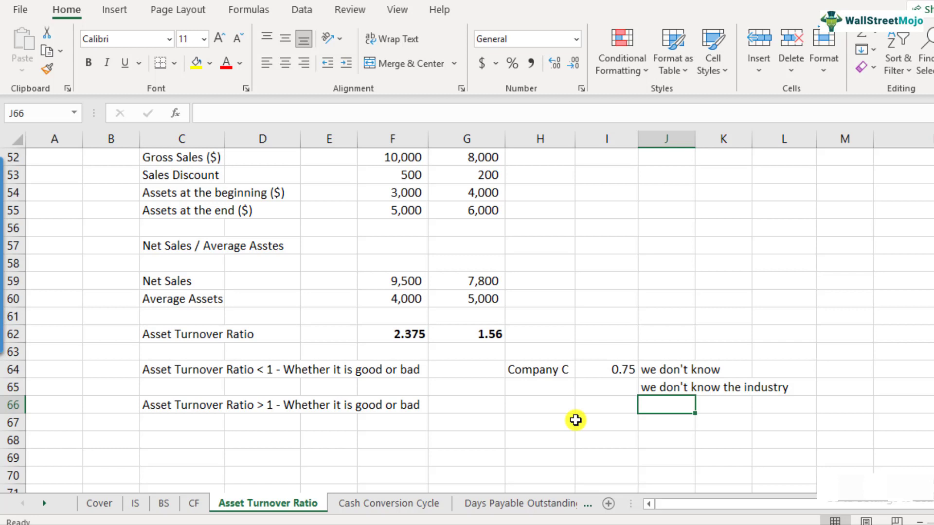
# Step: Add the example label "Utility / Energy company" in H67
pyautogui.click(545, 374)
pyautogui.click(555, 426)
pyautogui.write('Until')
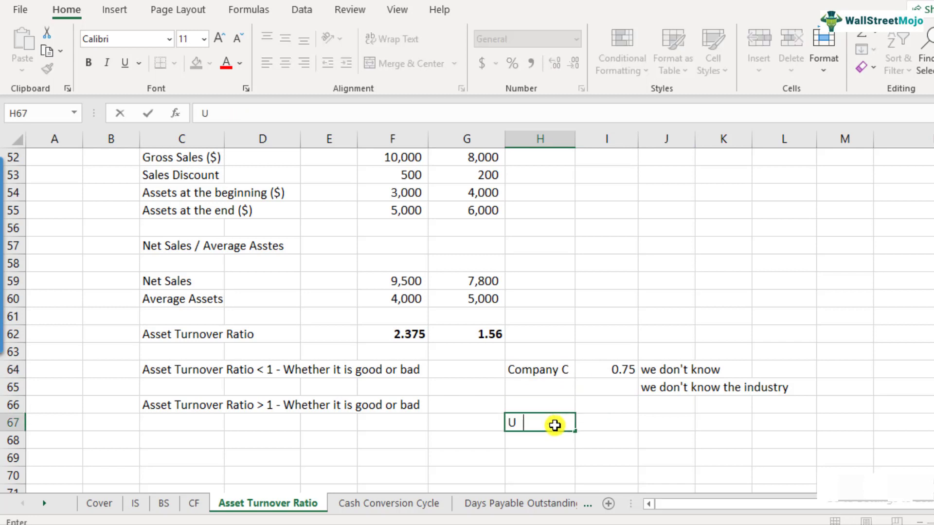
pyautogui.press('BackSpace')
pyautogui.press('BackSpace')
pyautogui.press('BackSpace')
pyautogui.press('BackSpace')
pyautogui.press('BackSpace')
pyautogui.write('Un')
pyautogui.press('BackSpace')
pyautogui.write('tility / Energy company')
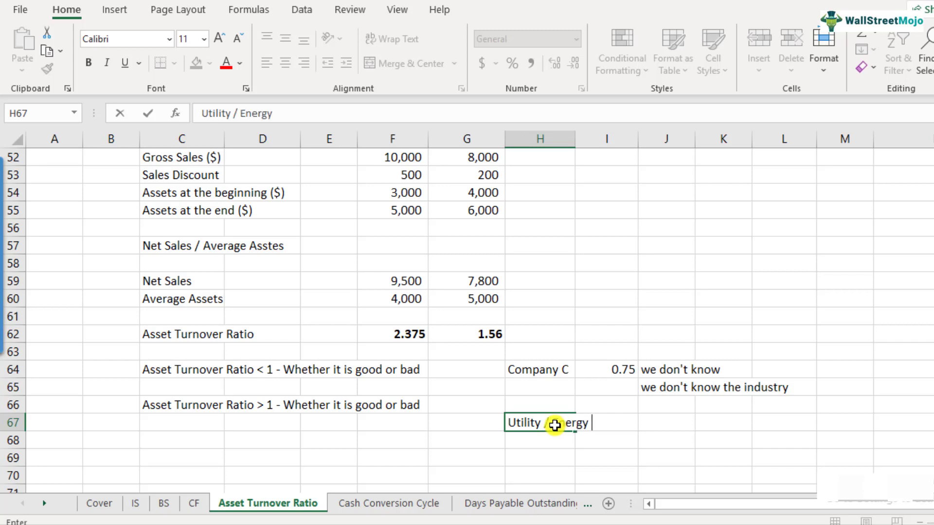
pyautogui.press('Return')
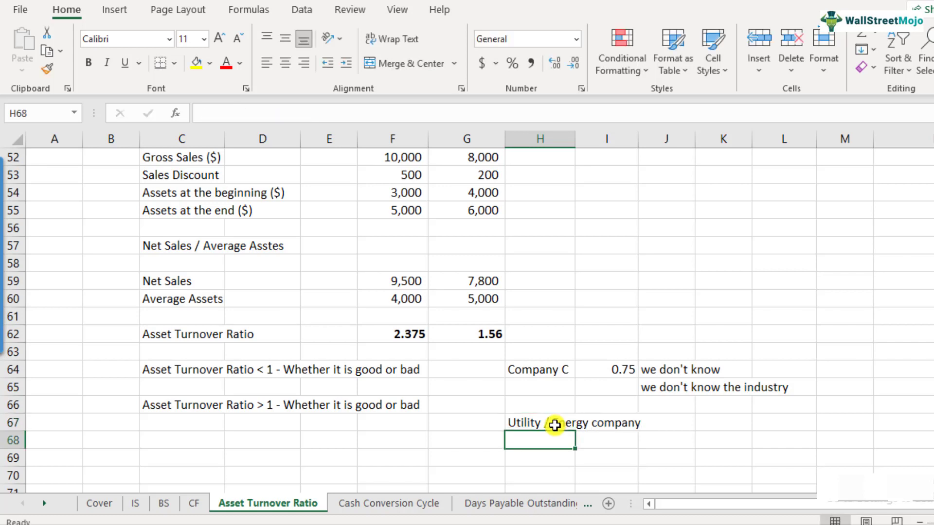
# Step: Enter an asset turnover ratio of 0.50 in J67 for the utility / energy company
pyautogui.click(555, 425)
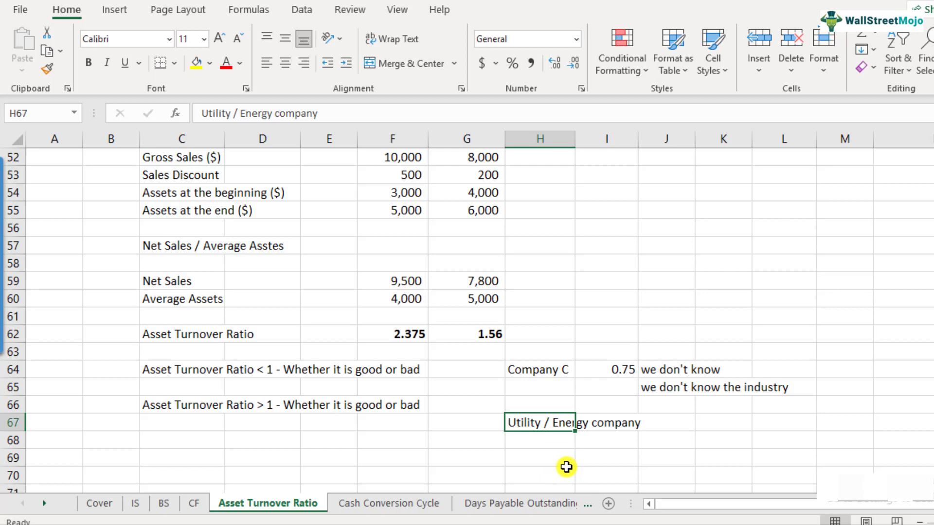
pyautogui.click(688, 426)
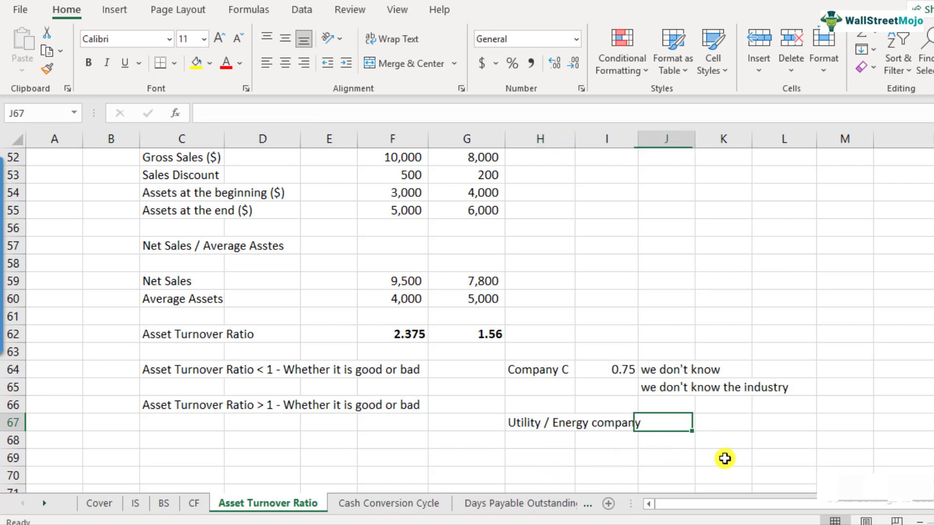
pyautogui.write('0.50')
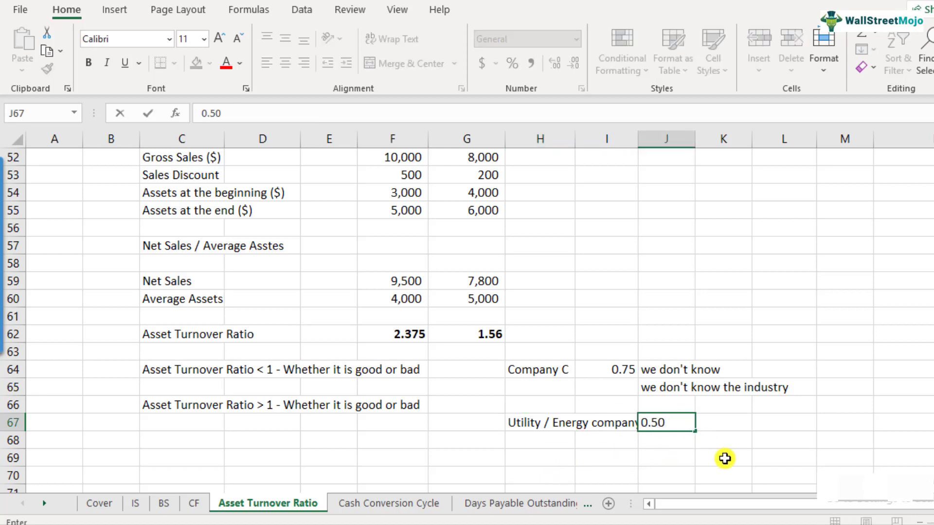
pyautogui.press('Return')
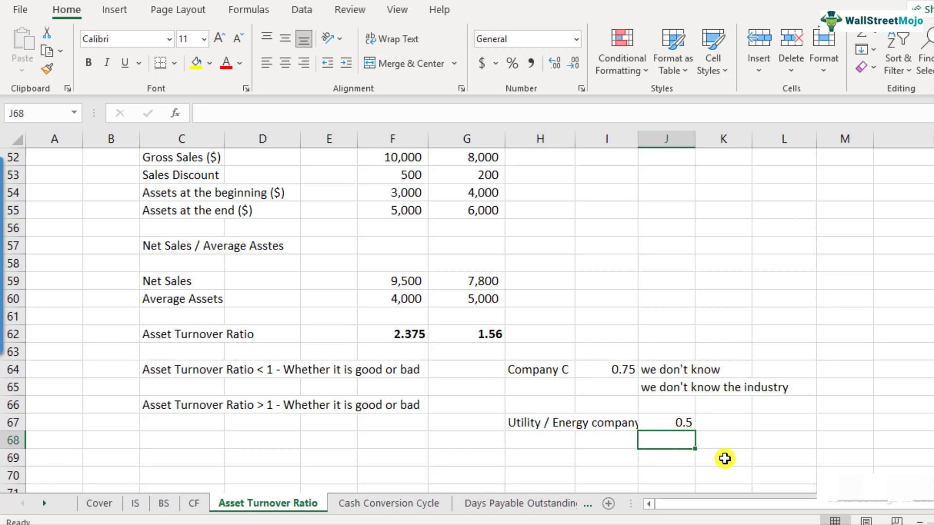
# Step: Highlight the Company C label in H64 with a yellow fill
pyautogui.click(547, 369)
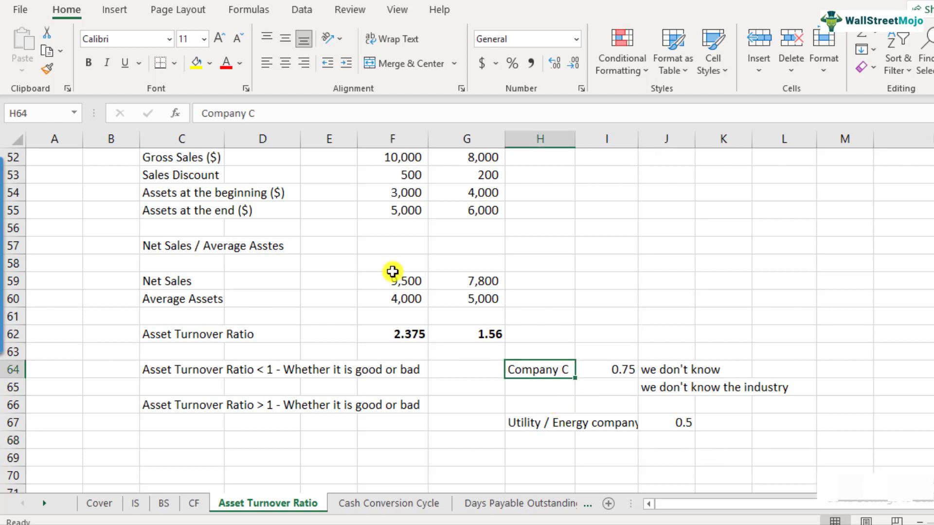
pyautogui.click(191, 67)
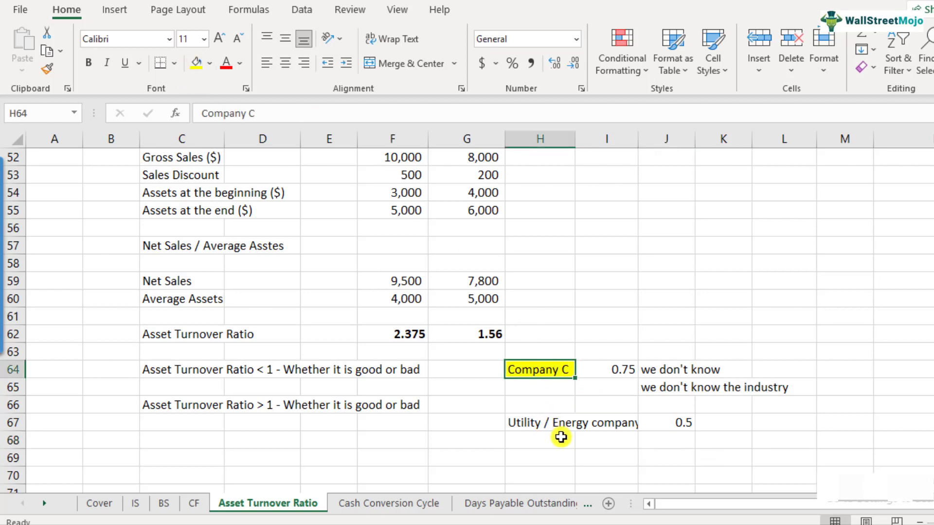
pyautogui.click(608, 382)
pyautogui.click(609, 369)
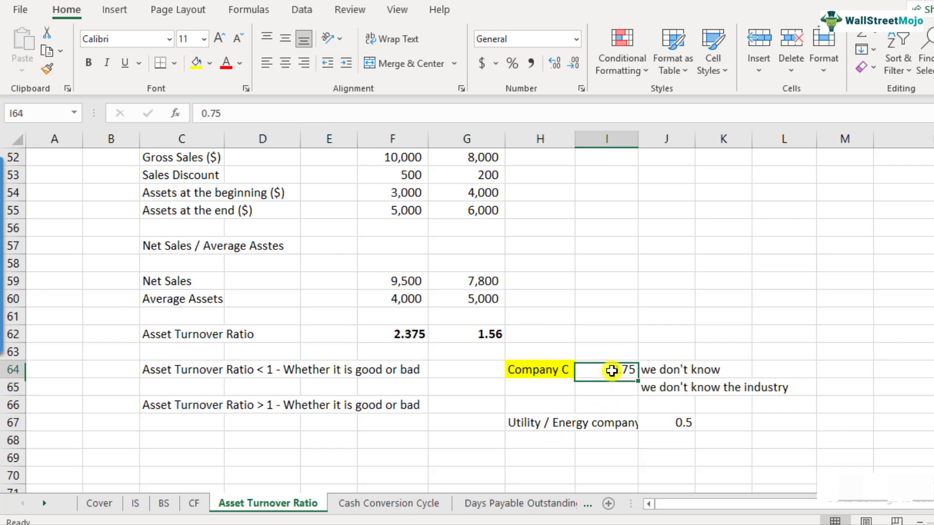
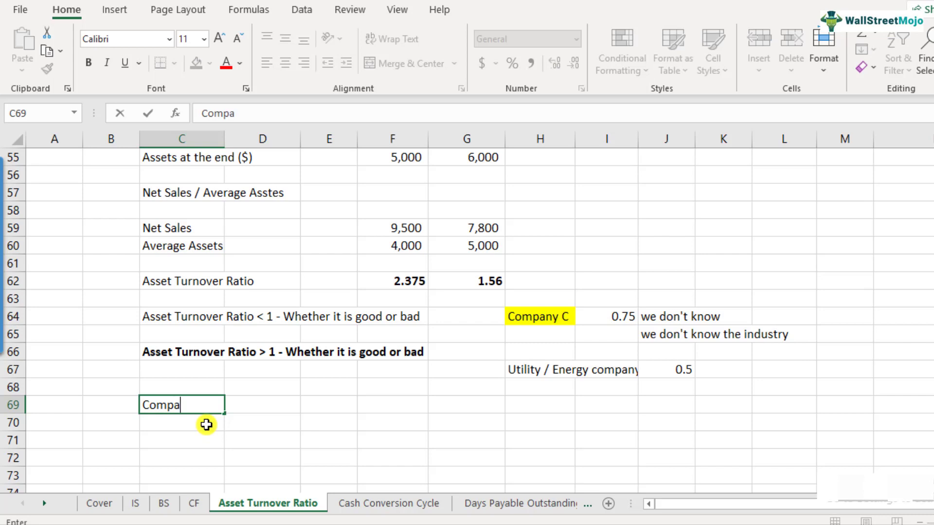
# Step: Finish the label "Company D" in C69 and enter its ratio of 1.5 in D69
pyautogui.hotkey('ctrl', 'Return')
pyautogui.press('Right')
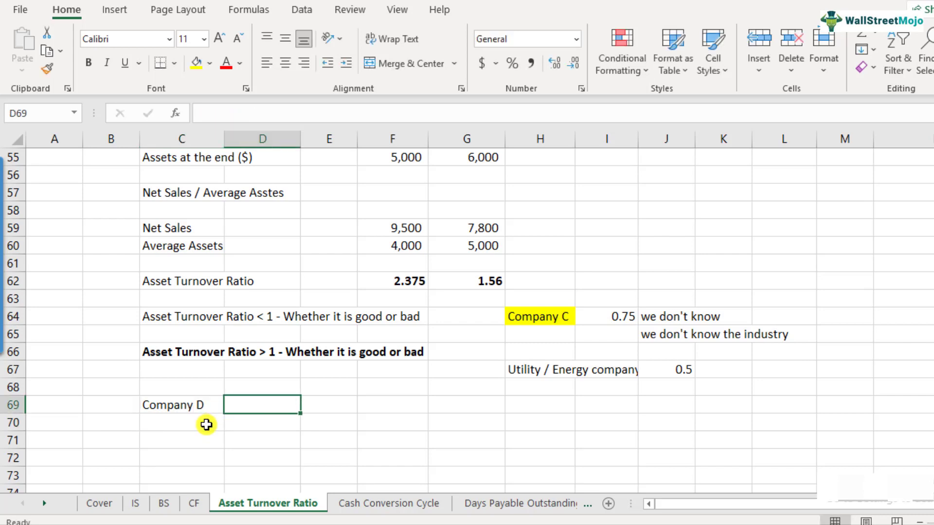
pyautogui.write('1.5')
pyautogui.hotkey('ctrl', 'Return')
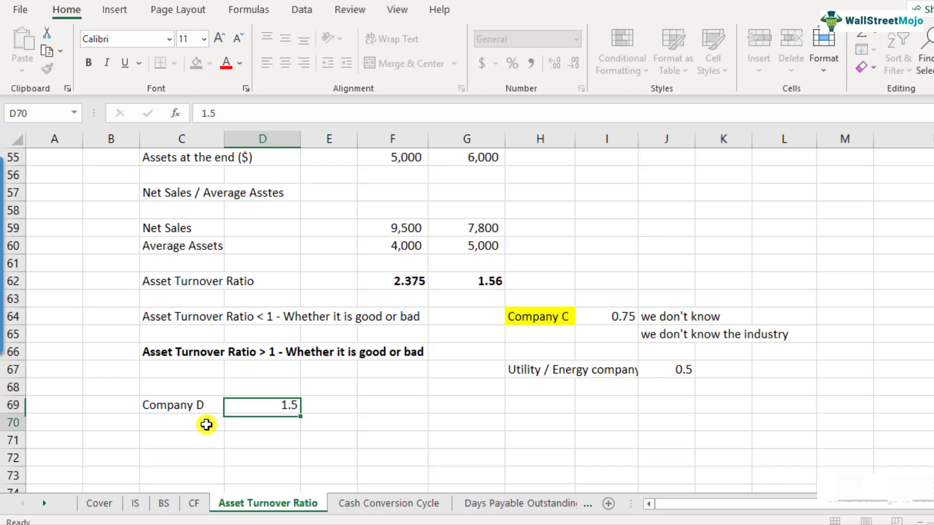
# Step: Make the Company D label in C69 bold
pyautogui.press('Right')
pyautogui.press('Left')
pyautogui.press('Left')
pyautogui.press('Left')
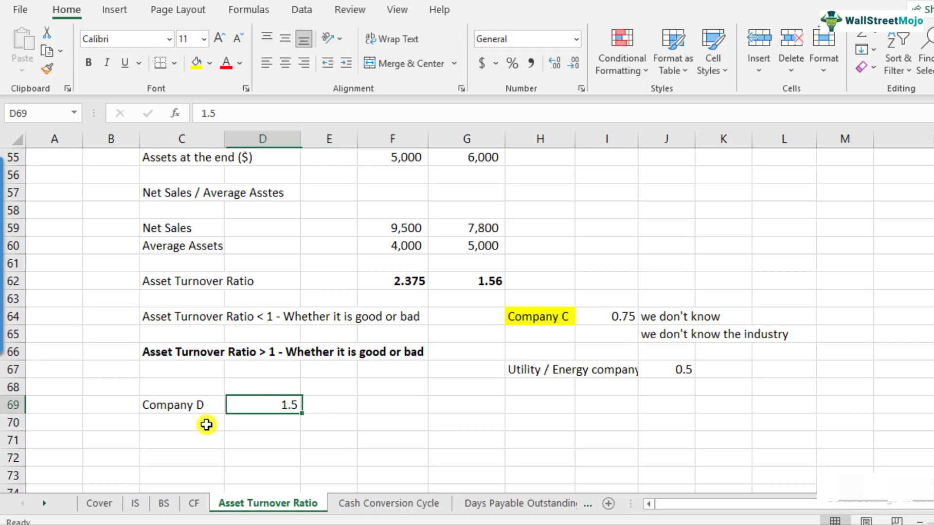
pyautogui.press('Right')
pyautogui.hotkey('ctrl', 'b')
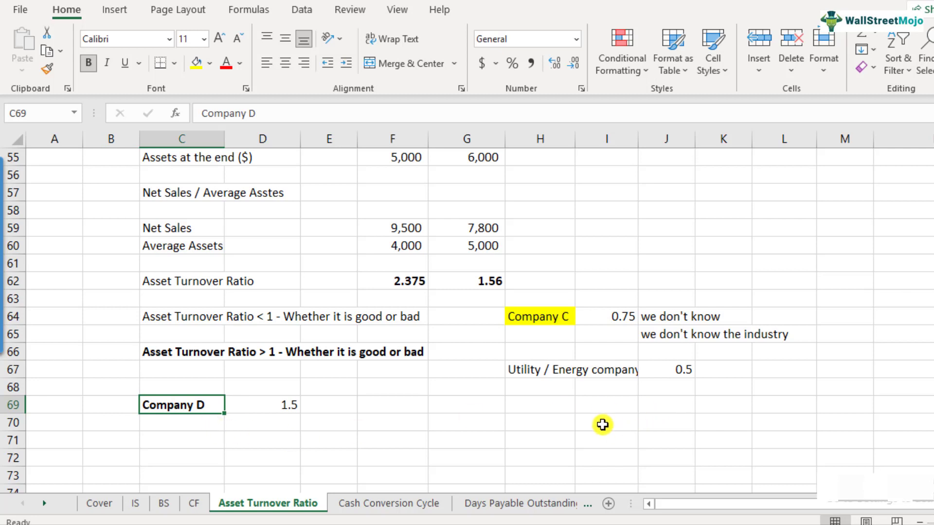
# Step: Enter "Industry" in F69 and "Retail" in G69 to give Company D's industry
pyautogui.click(385, 411)
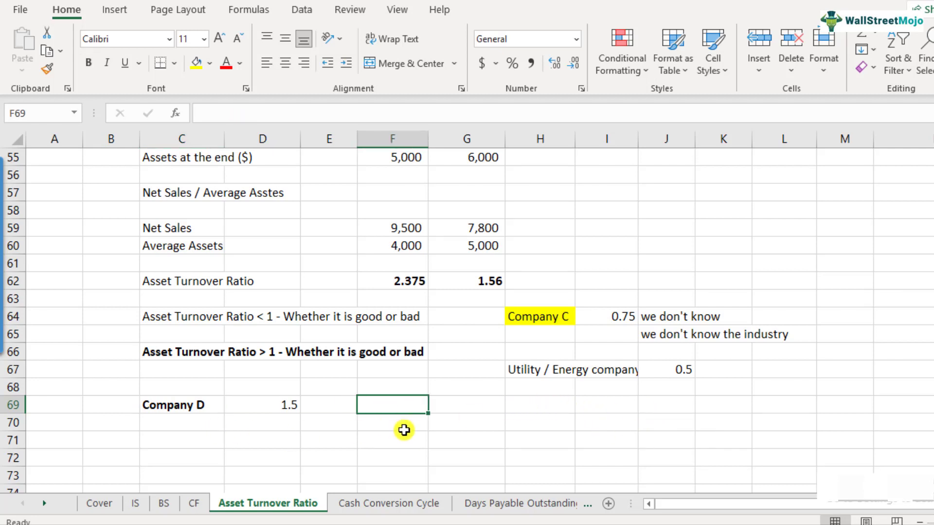
pyautogui.write('Industry')
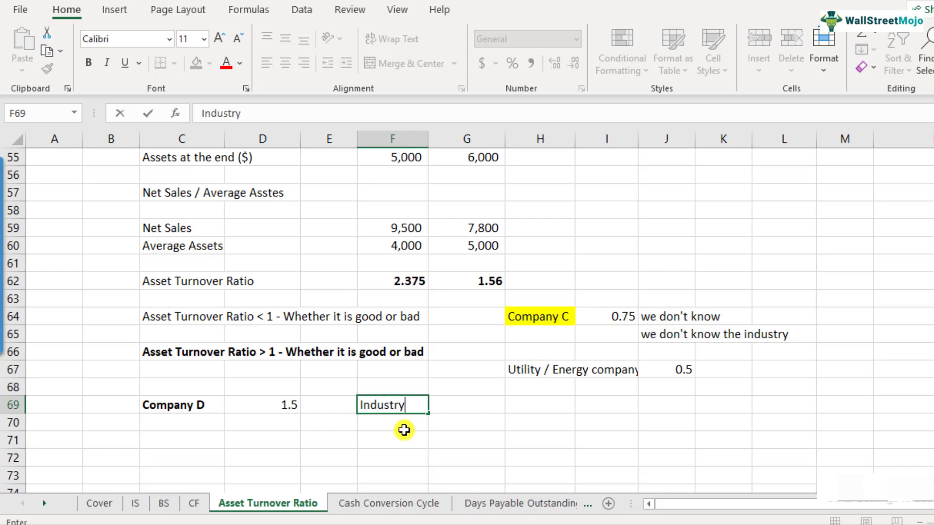
pyautogui.press('Return')
pyautogui.press('Up')
pyautogui.press('Right')
pyautogui.write('Retail')
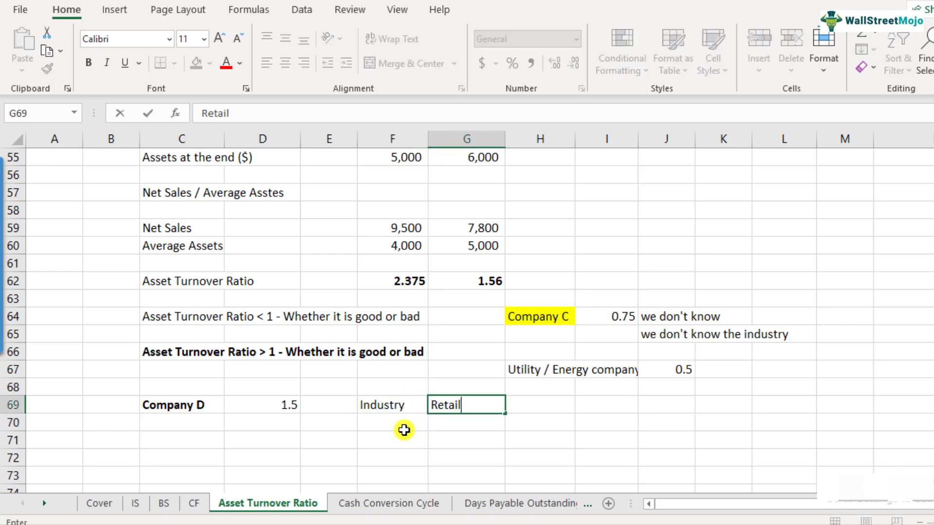
pyautogui.press('Return')
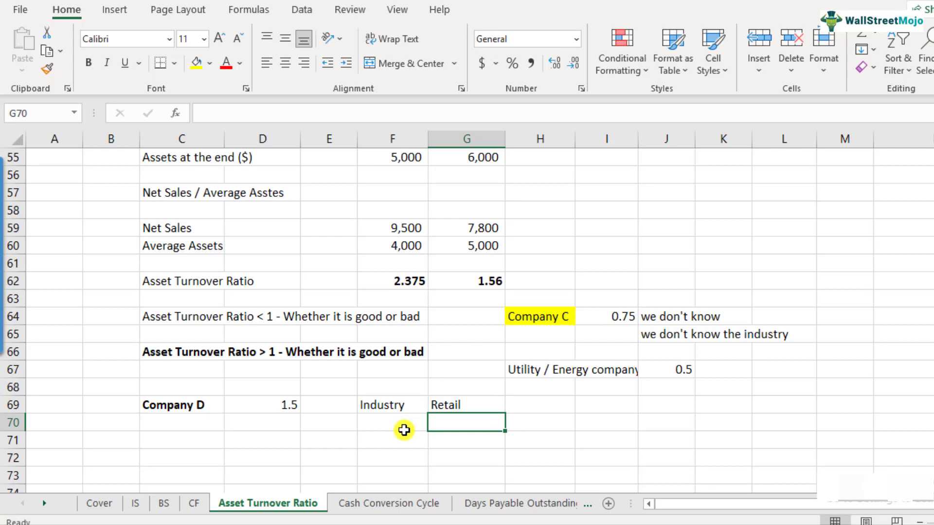
# Step: Enter the retail benchmark "> 2" in H69 and make it bold
pyautogui.press('Up')
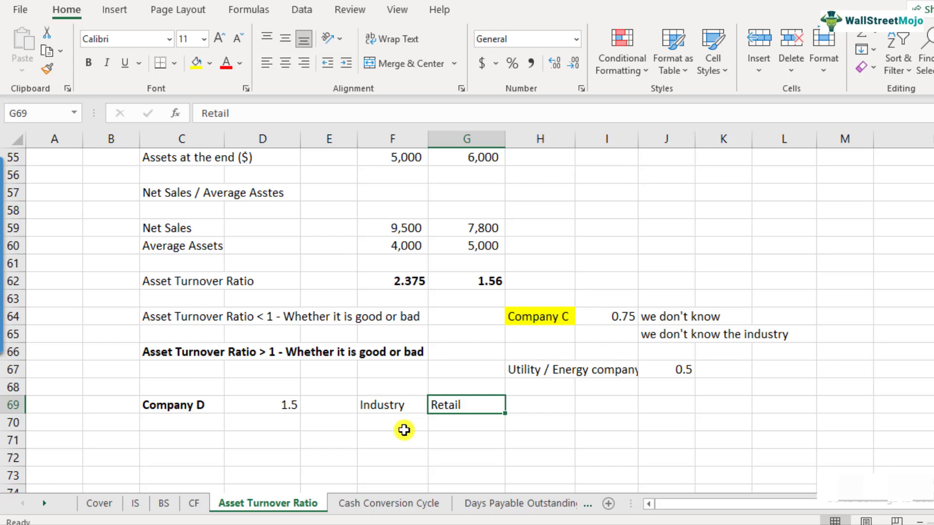
pyautogui.press('Right')
pyautogui.write('> 2')
pyautogui.press('Return')
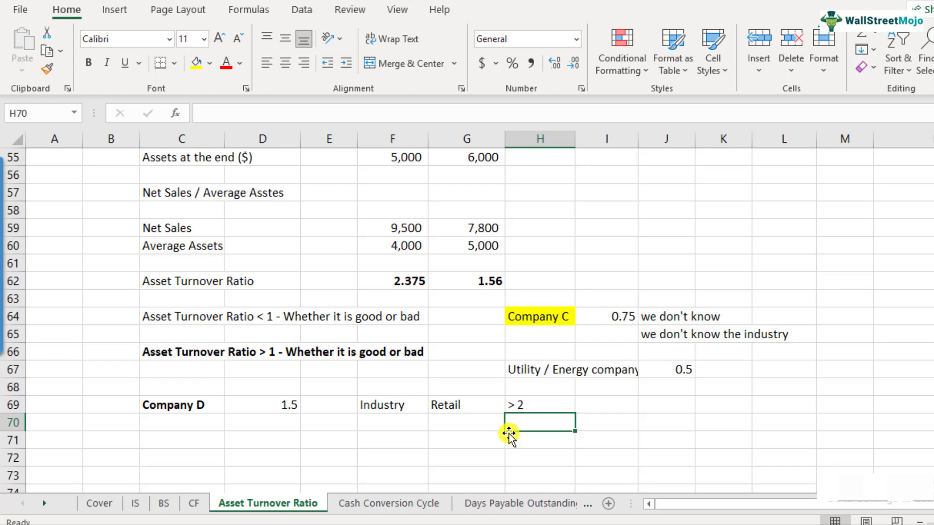
pyautogui.press('Up')
pyautogui.hotkey('ctrl', 'b')
# Step: Highlight the Company D label in C69 with a red fill
pyautogui.press('Left')
pyautogui.press('Left')
pyautogui.press('Left')
pyautogui.press('Left')
pyautogui.press('Left')
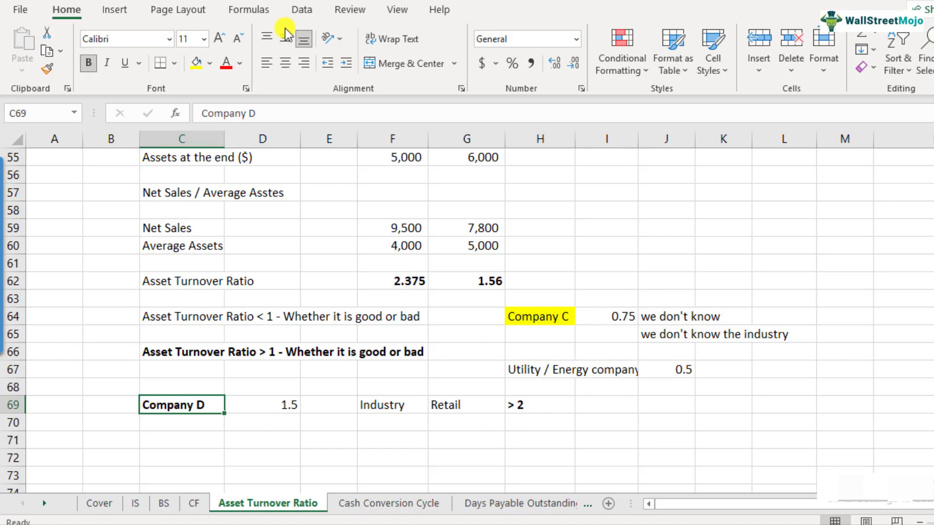
pyautogui.click(209, 63)
pyautogui.click(195, 207)
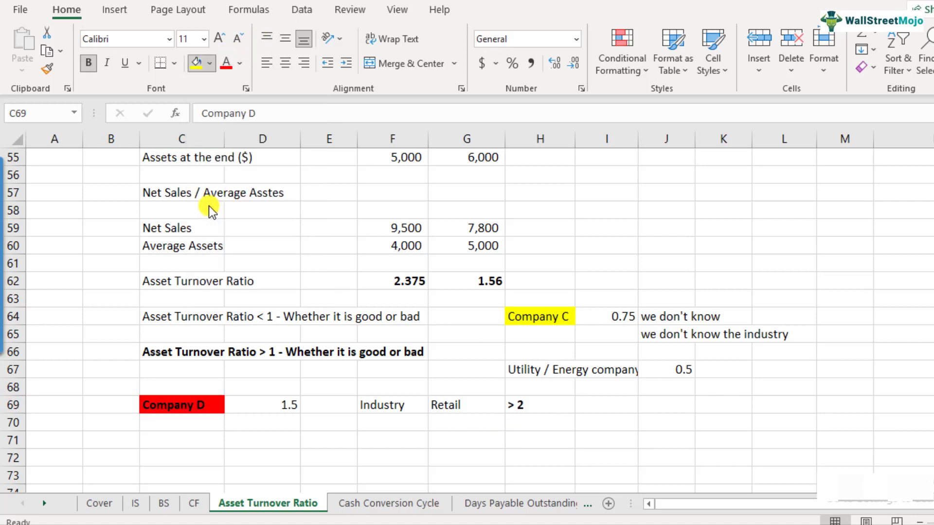
pyautogui.click(258, 444)
pyautogui.click(277, 407)
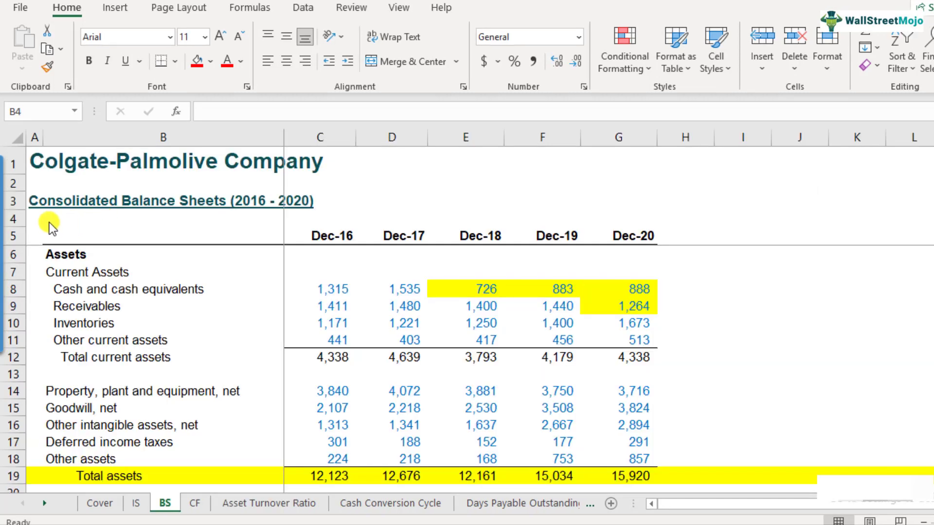
# Step: Find the Total asset turnover row under Operating Efficiency on the BS sheet and examine its Dec-16 and Dec-17 columns
pyautogui.click(55, 221)
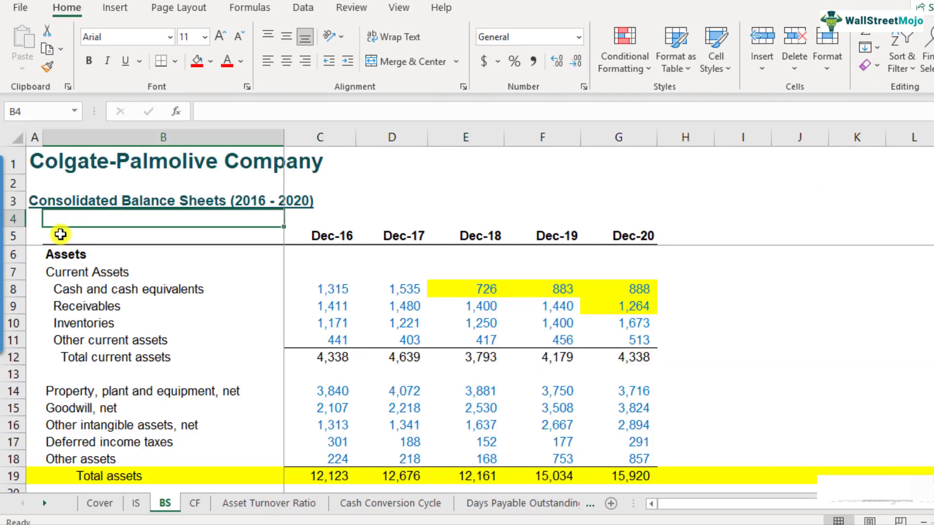
pyautogui.scroll(-10, 94, 319)
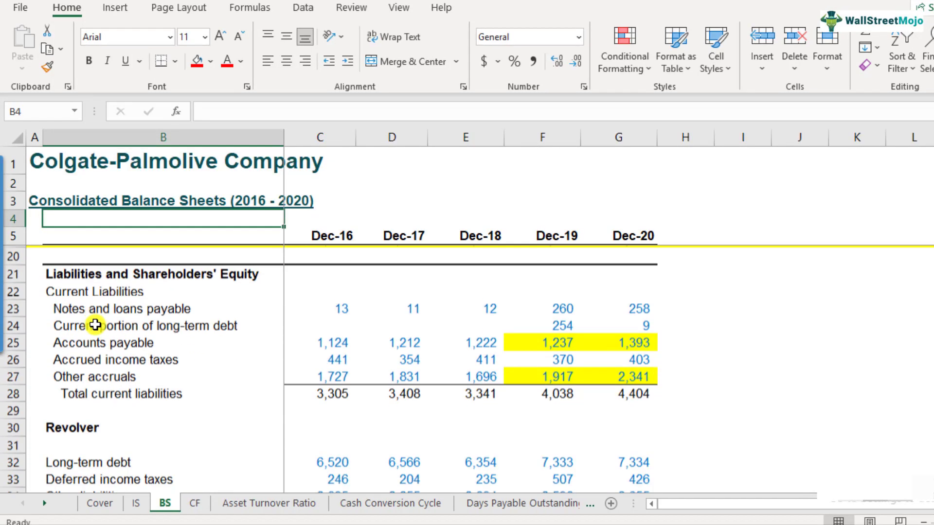
pyautogui.scroll(-20, 104, 345)
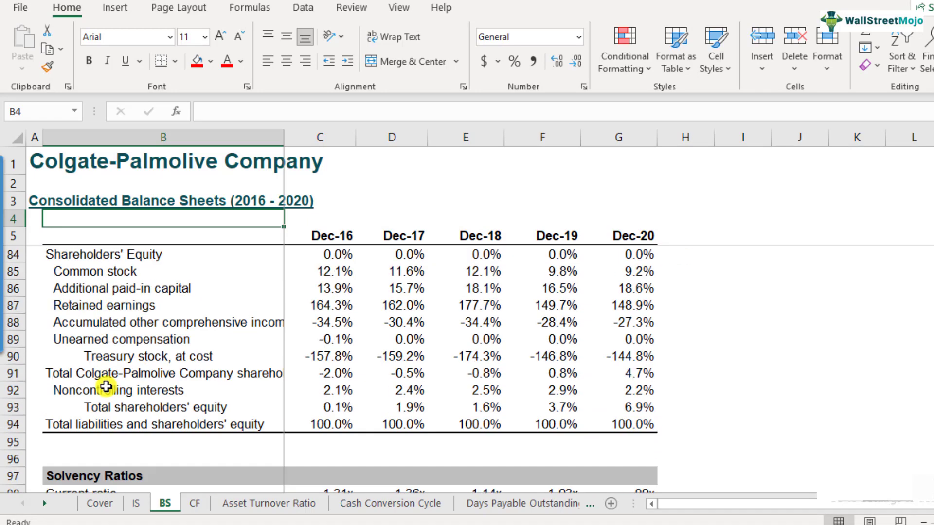
pyautogui.scroll(-6, 106, 386)
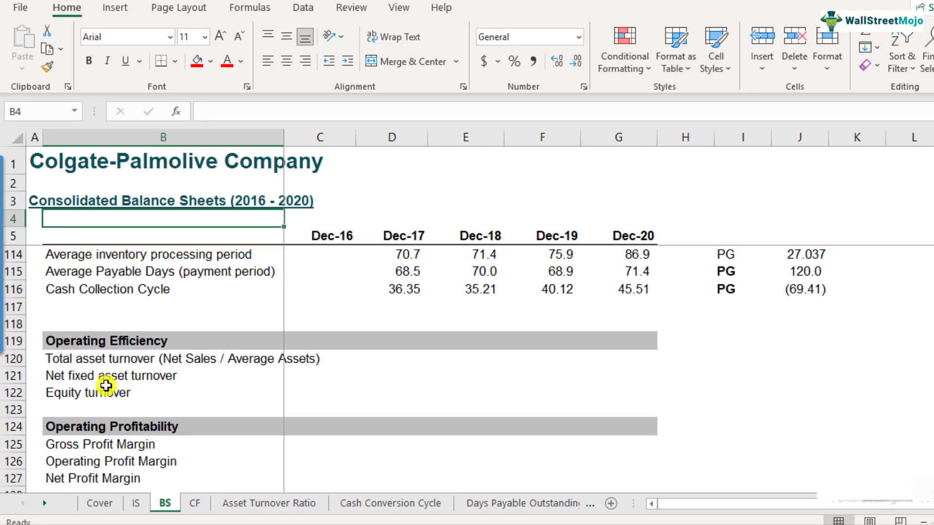
pyautogui.click(11, 359)
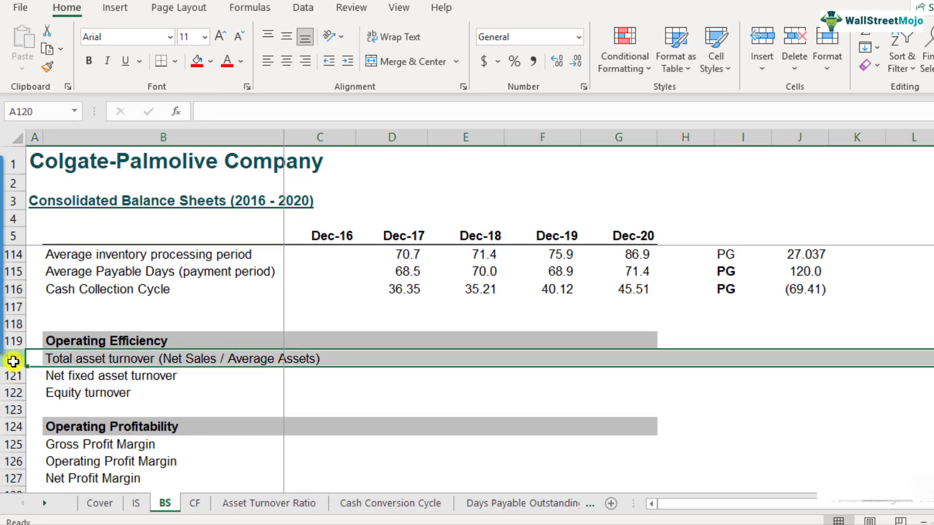
pyautogui.click(99, 360)
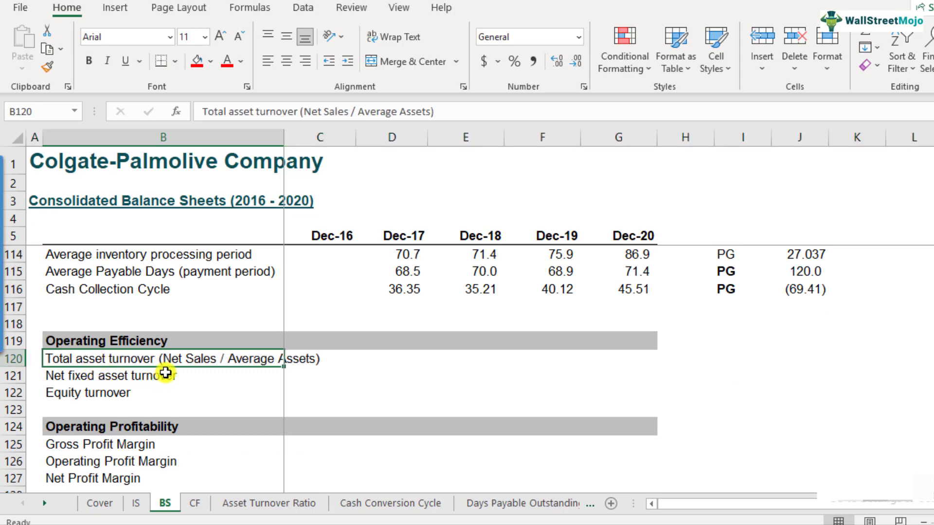
pyautogui.click(328, 364)
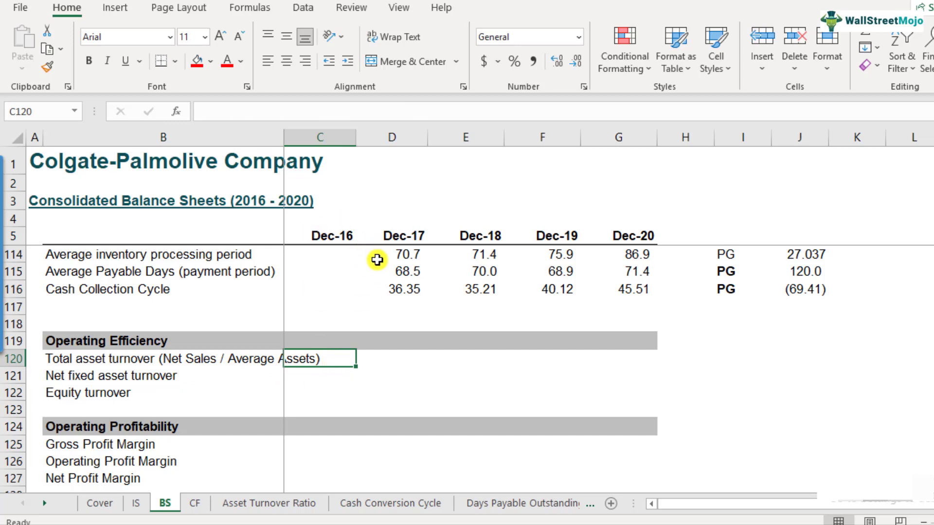
pyautogui.click(404, 360)
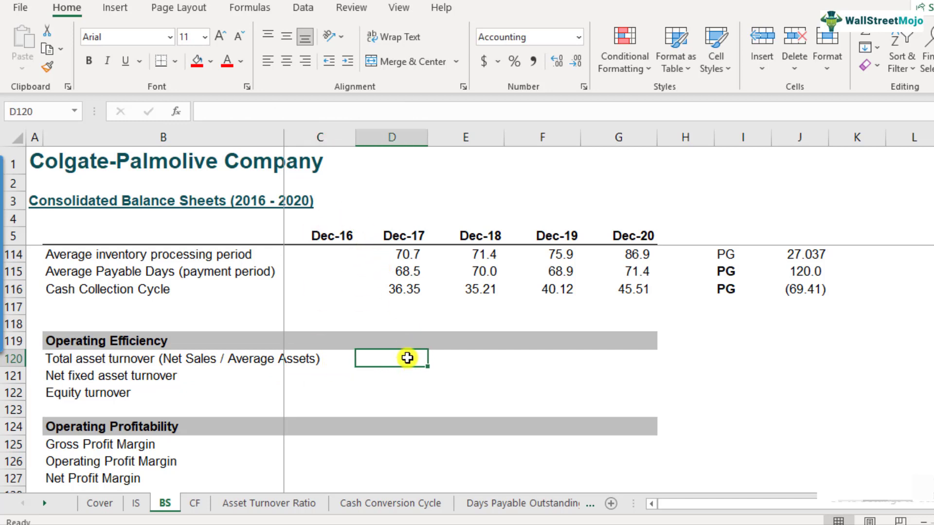
pyautogui.click(404, 137)
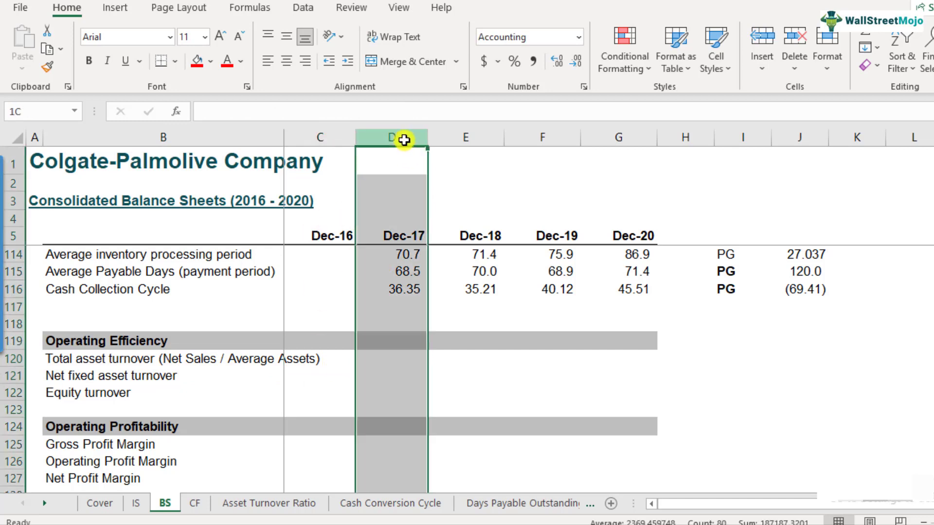
pyautogui.click(394, 362)
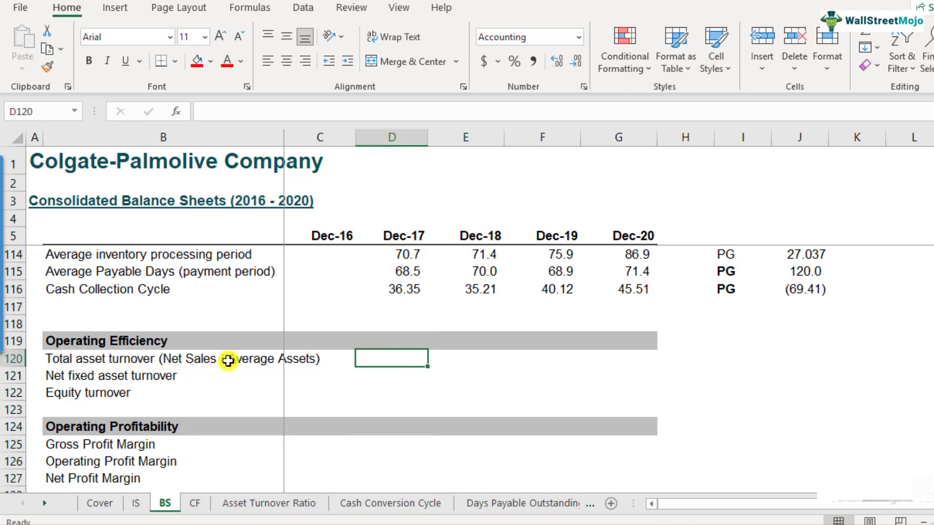
pyautogui.click(345, 236)
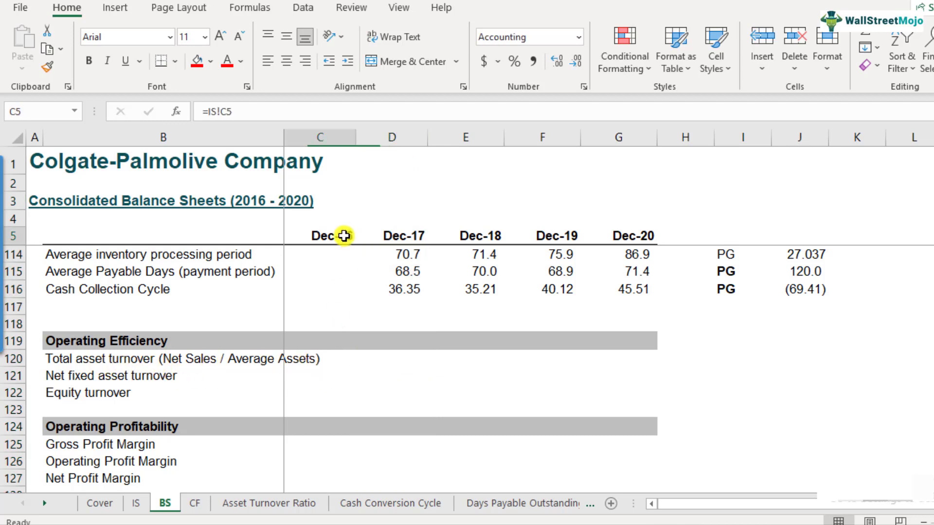
pyautogui.click(333, 361)
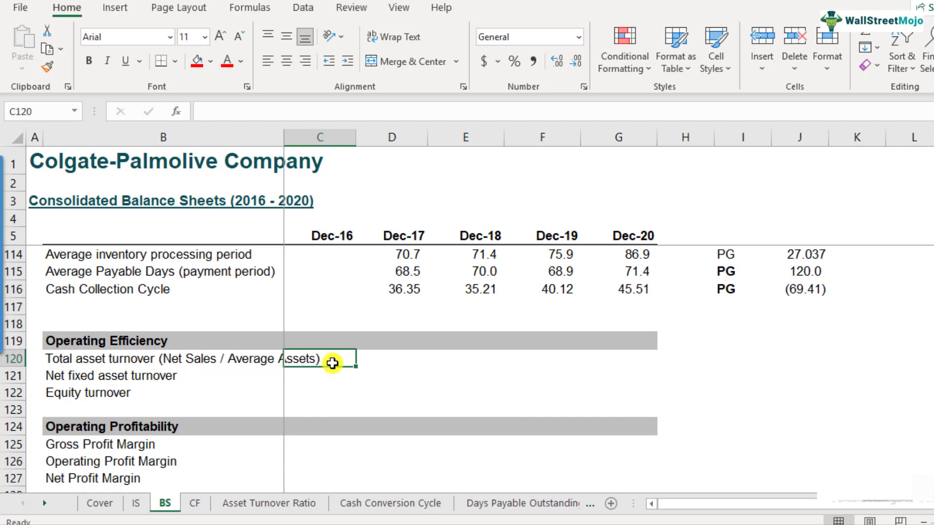
pyautogui.click(322, 137)
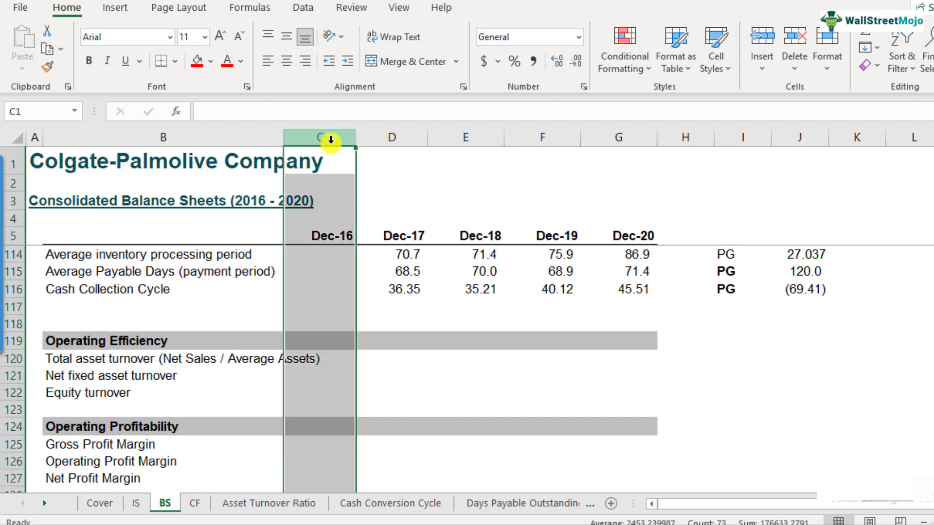
# Step: Start the Dec-17 total asset turnover formula in D120 with net sales from IS!D6 as the numerator
pyautogui.click(400, 359)
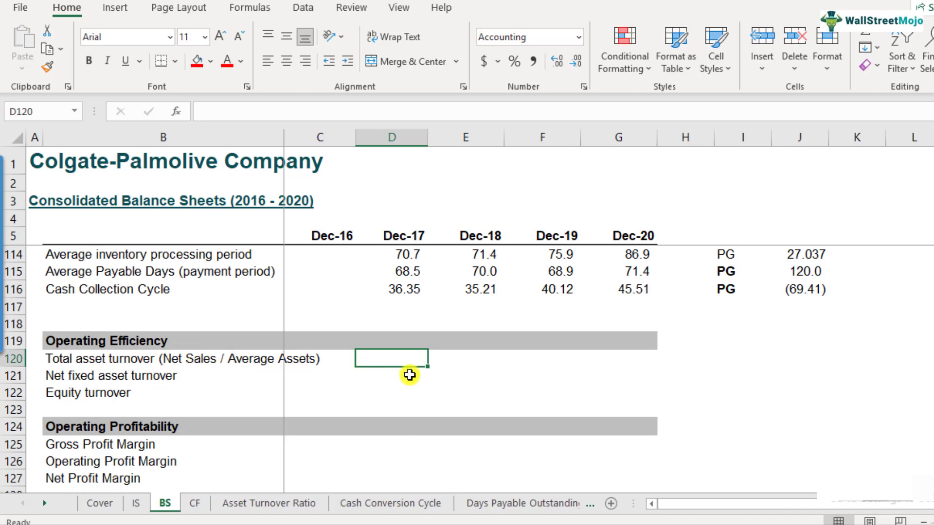
pyautogui.write('=')
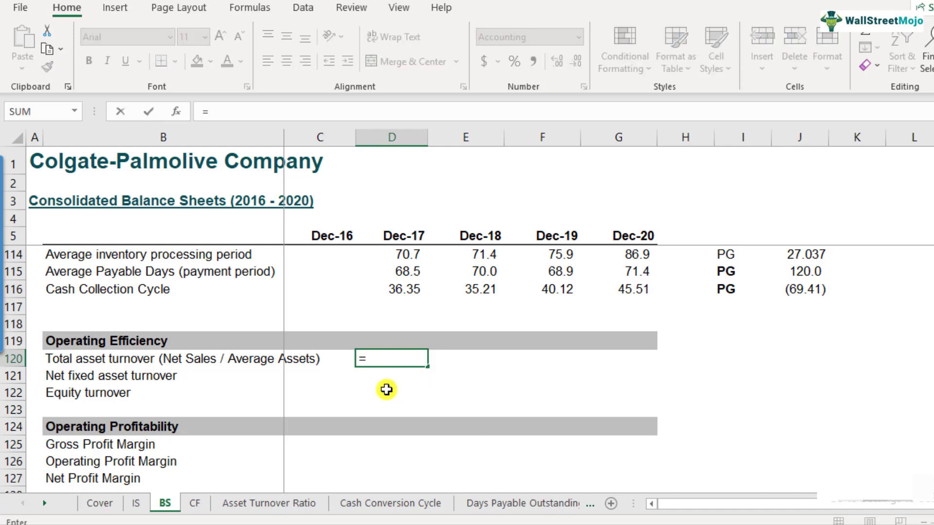
pyautogui.click(138, 503)
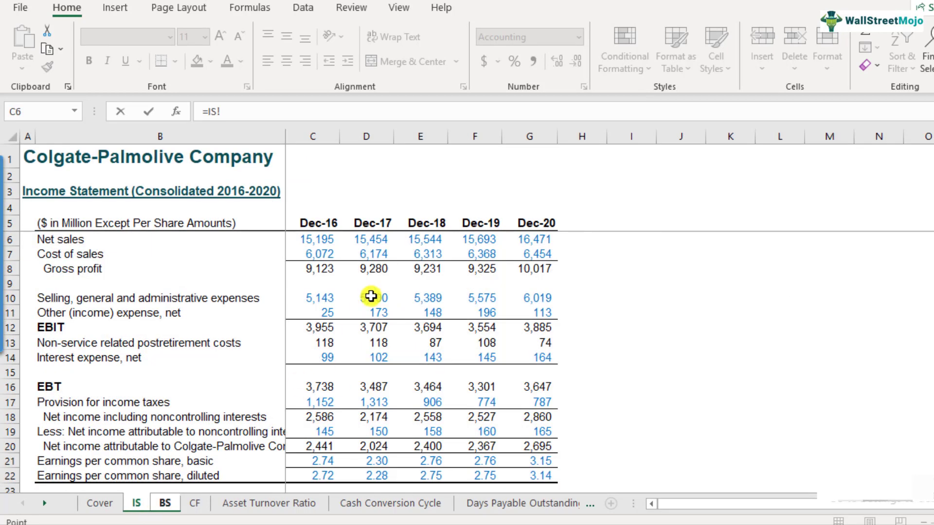
pyautogui.click(378, 242)
pyautogui.write('/')
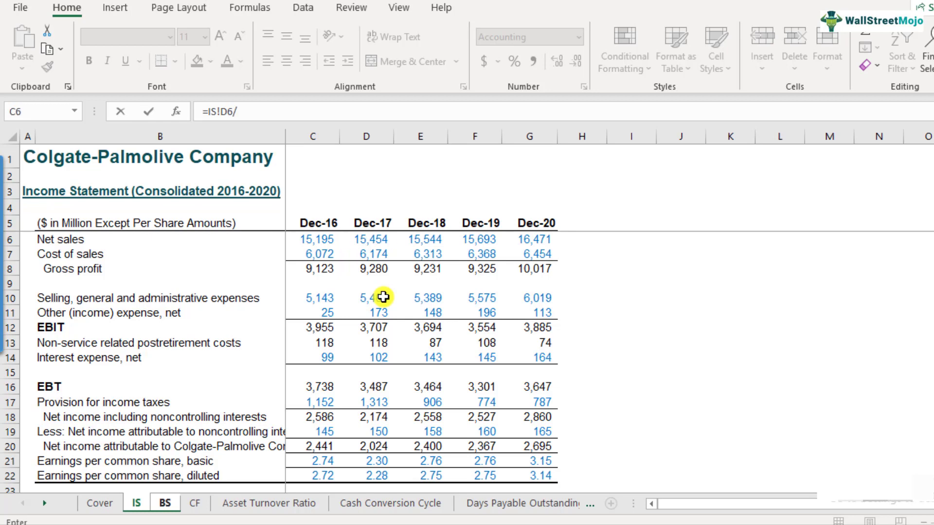
# Step: Complete the D120 formula by dividing by the average of Dec-16 and Dec-17 total assets, BS!C19:D19
pyautogui.click(166, 503)
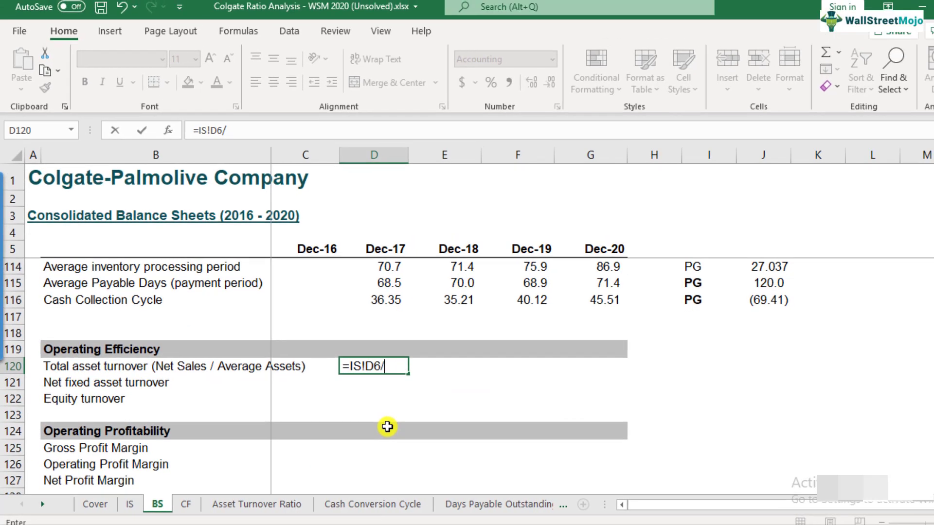
pyautogui.write('average(')
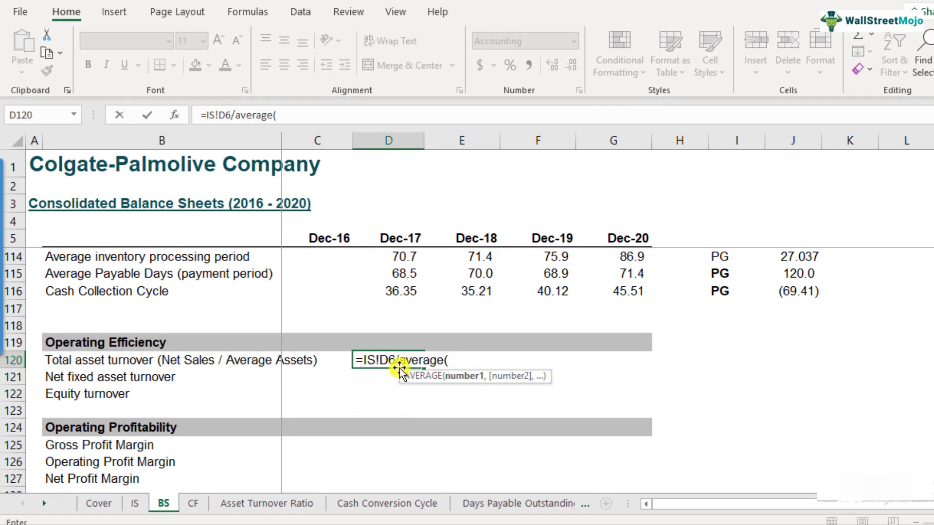
pyautogui.scroll(20, 402, 347)
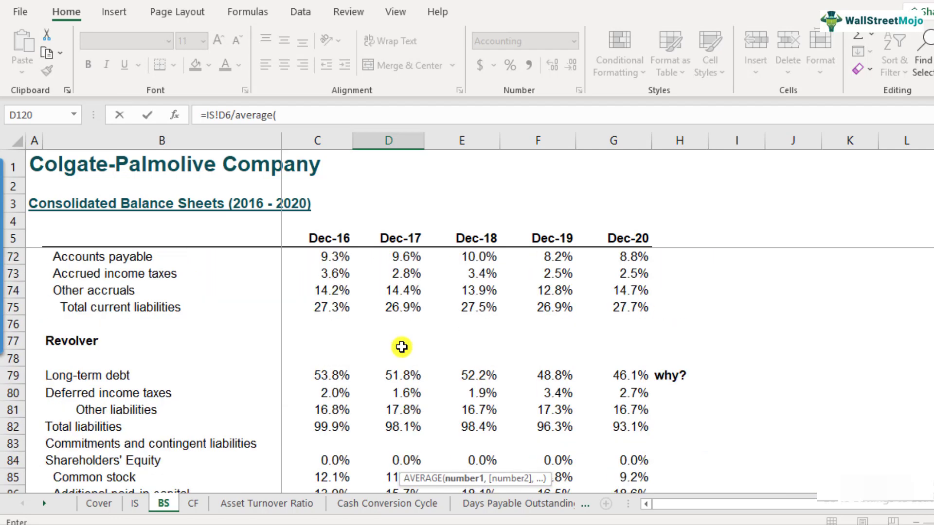
pyautogui.scroll(12, 402, 346)
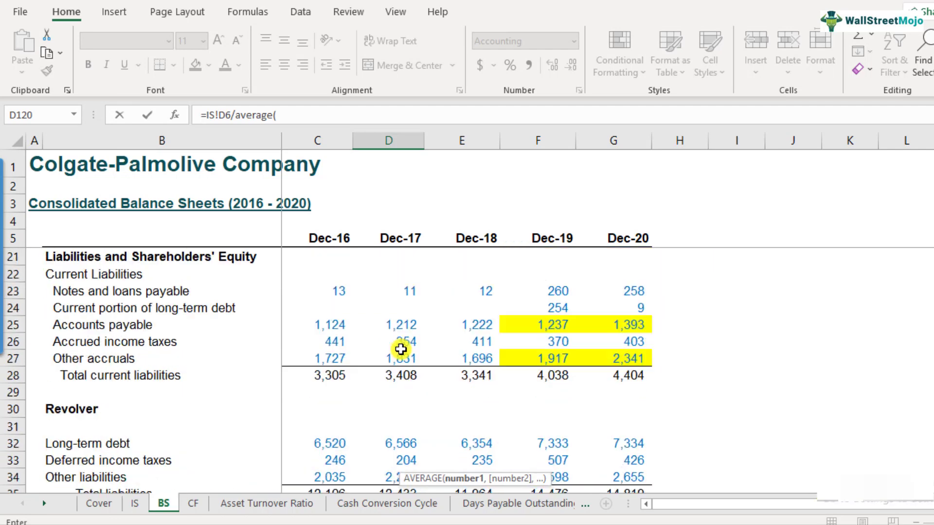
pyautogui.scroll(1, 401, 348)
pyautogui.moveTo(313, 432); pyautogui.dragTo(384, 427)
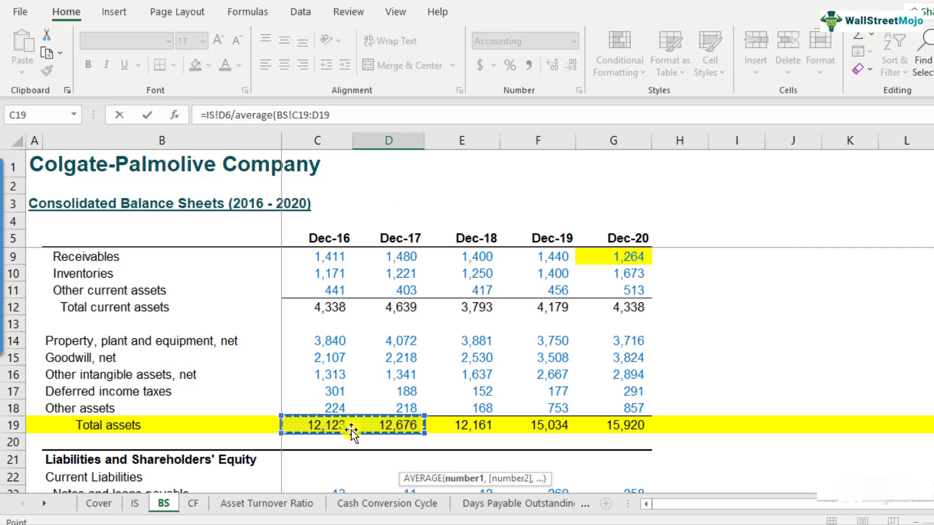
pyautogui.click(350, 119)
pyautogui.write(')')
pyautogui.press('Return')
pyautogui.scroll(-2, 369, 213)
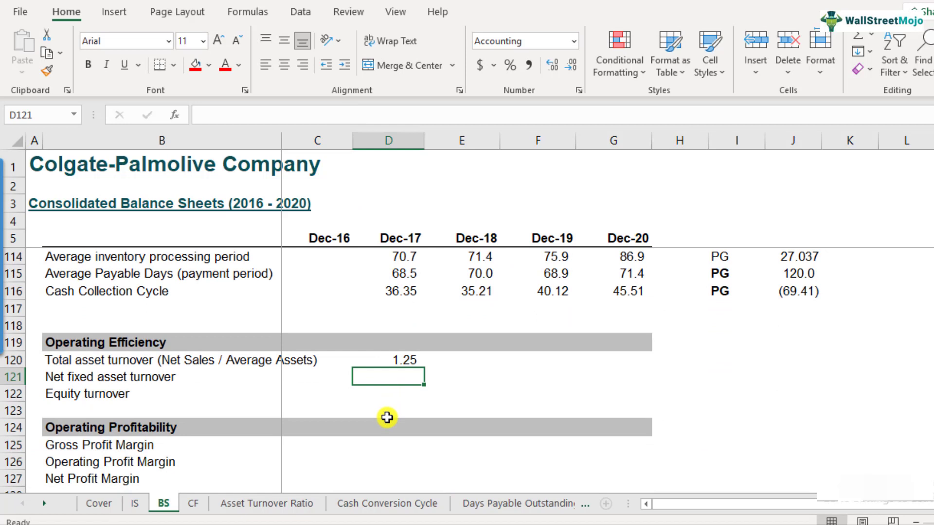
# Step: Copy the Dec-17 total asset turnover formula across to Dec-18 through Dec-20 in E120:G120
pyautogui.press('Up')
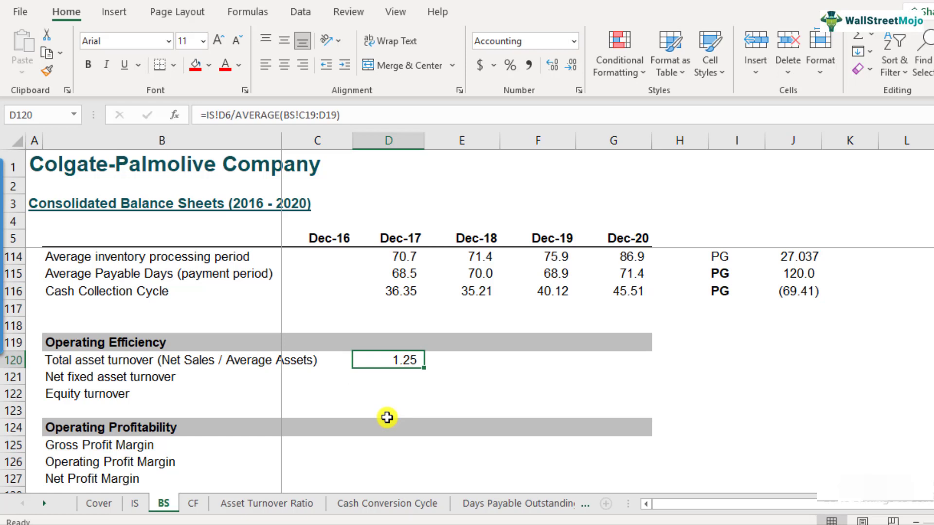
pyautogui.press('F2')
pyautogui.press('Escape')
pyautogui.hotkey('ctrl', 'c')
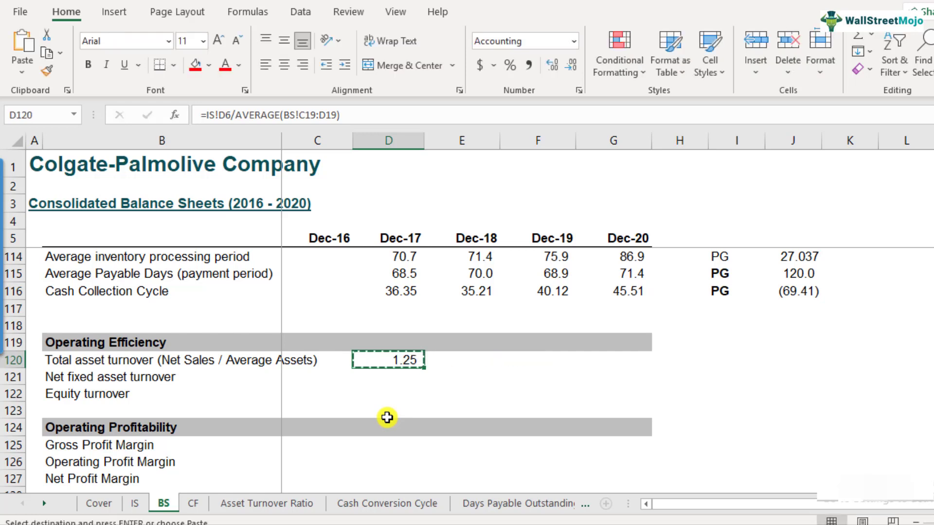
pyautogui.hotkey('shift', 'Right')
pyautogui.hotkey('shift', 'Right')
pyautogui.hotkey('shift', 'Right')
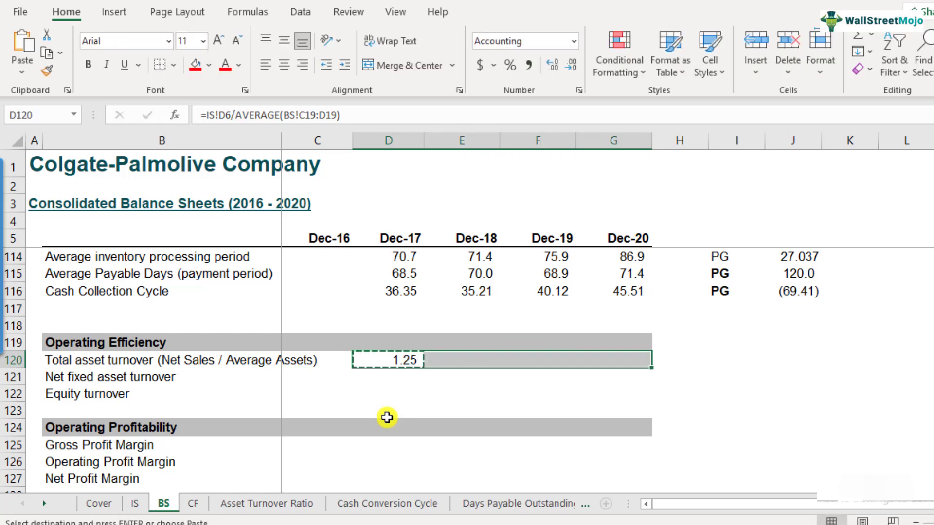
pyautogui.hotkey('ctrl', 'v')
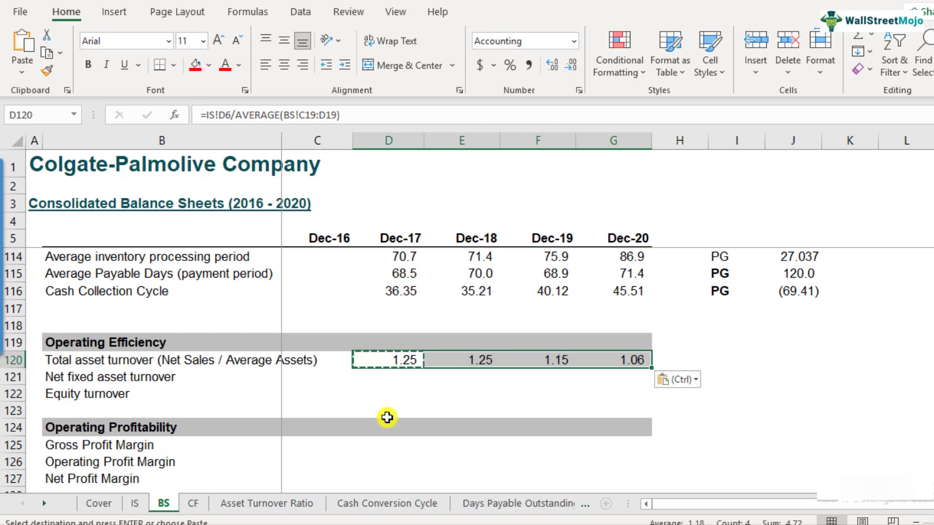
pyautogui.press('Down')
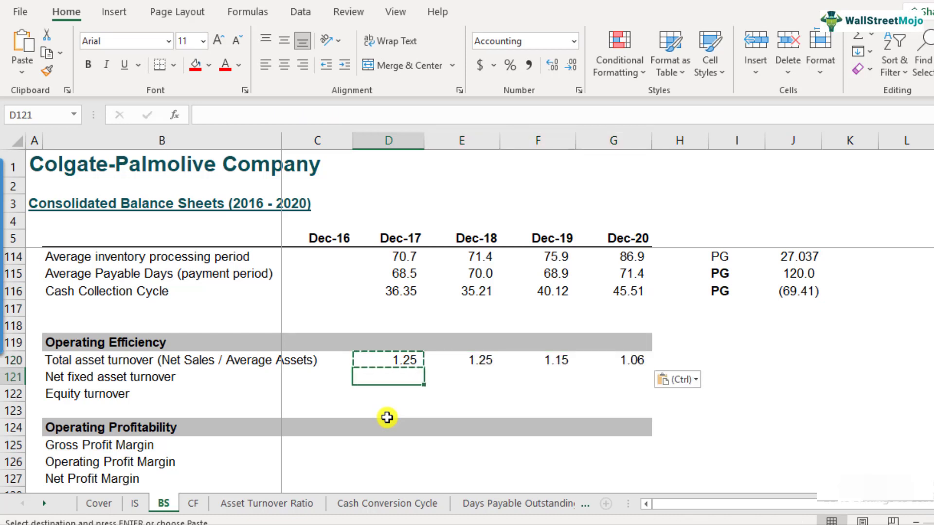
pyautogui.press('Up')
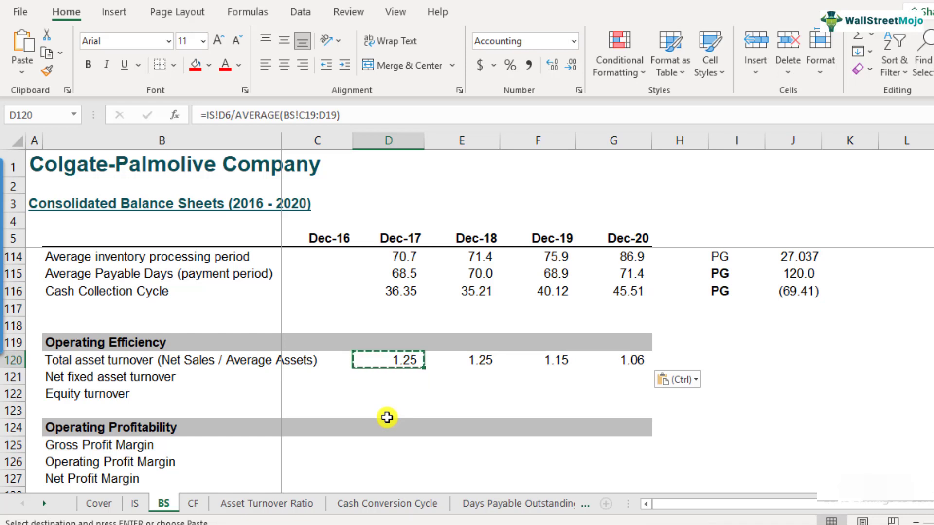
pyautogui.press('Right')
pyautogui.press('Right')
pyautogui.press('Right')
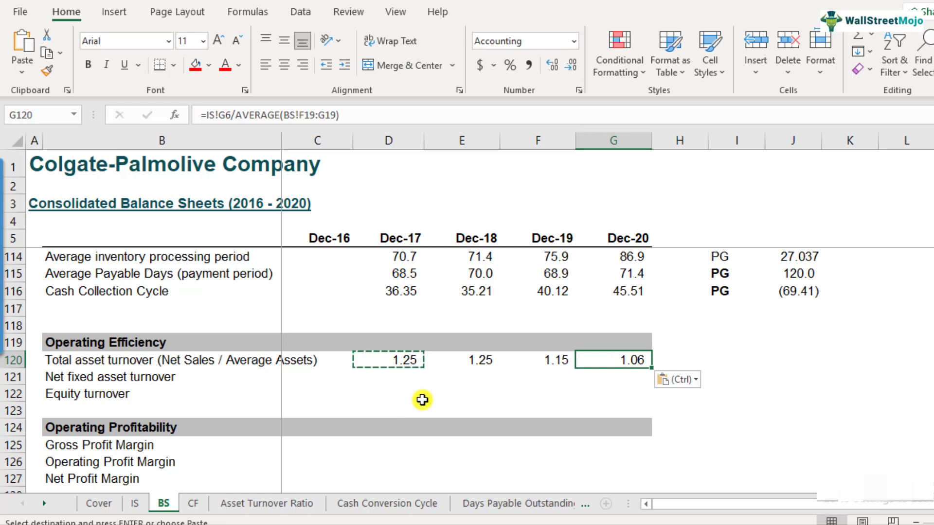
# Step: Enter the comparison label "PG" in I120 and its sales figure 71 in J120
pyautogui.click(714, 291)
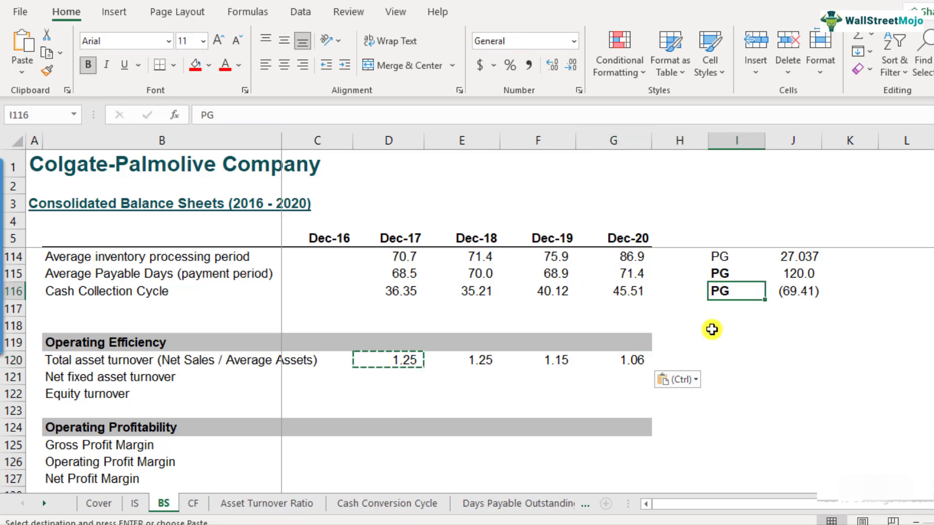
pyautogui.click(720, 359)
pyautogui.write('PG')
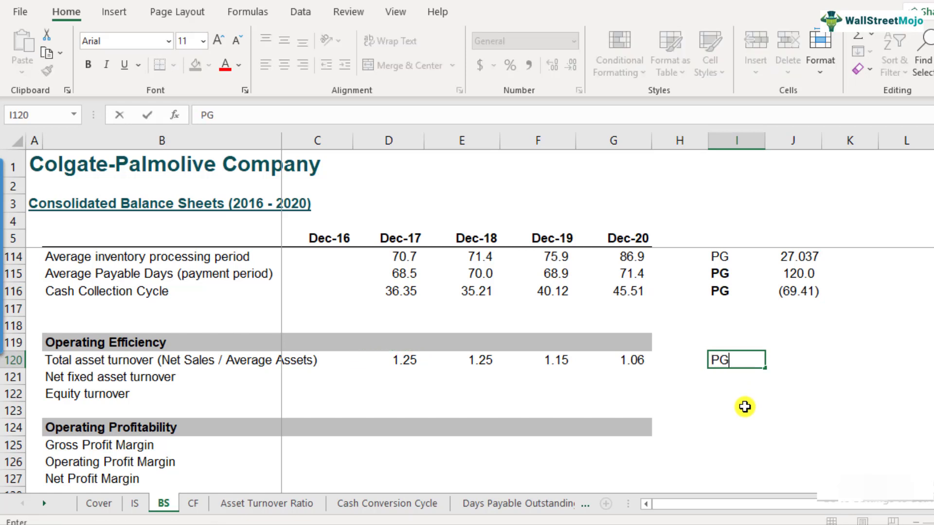
pyautogui.press('Return')
pyautogui.press('Up')
pyautogui.press('Right')
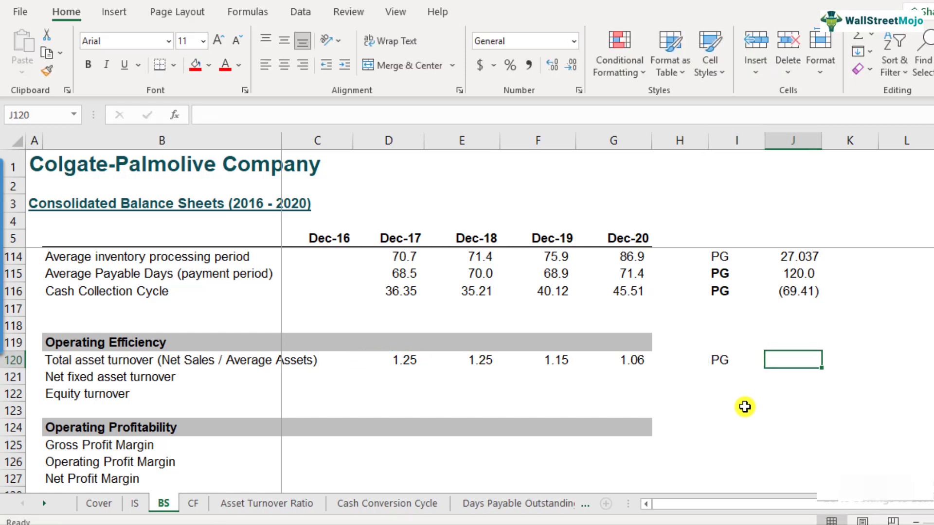
pyautogui.write('71')
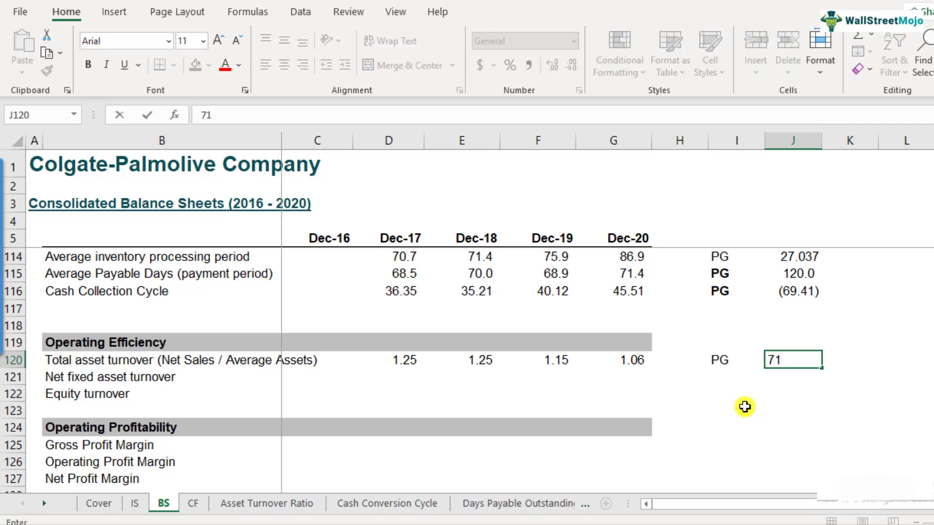
pyautogui.press('Return')
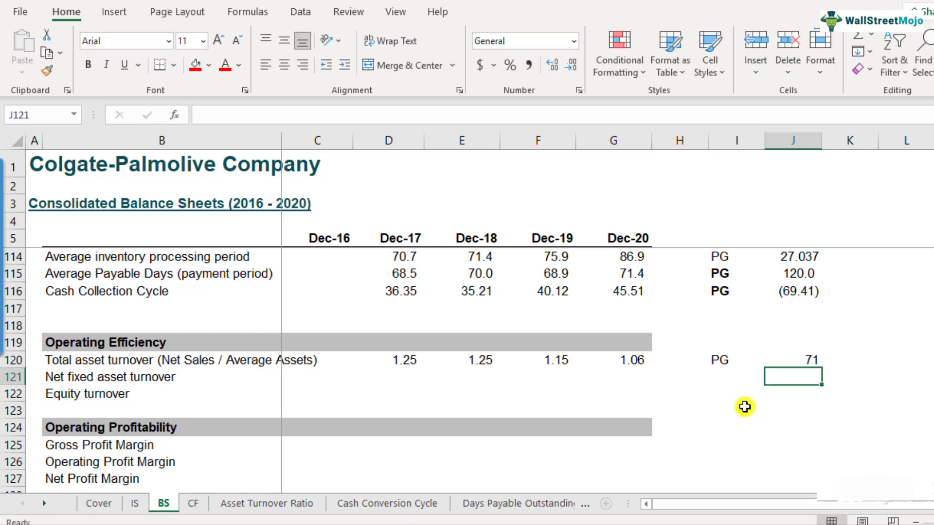
# Step: Enter the label "Assets" in I121 and the value $118 in J121
pyautogui.press('Left')
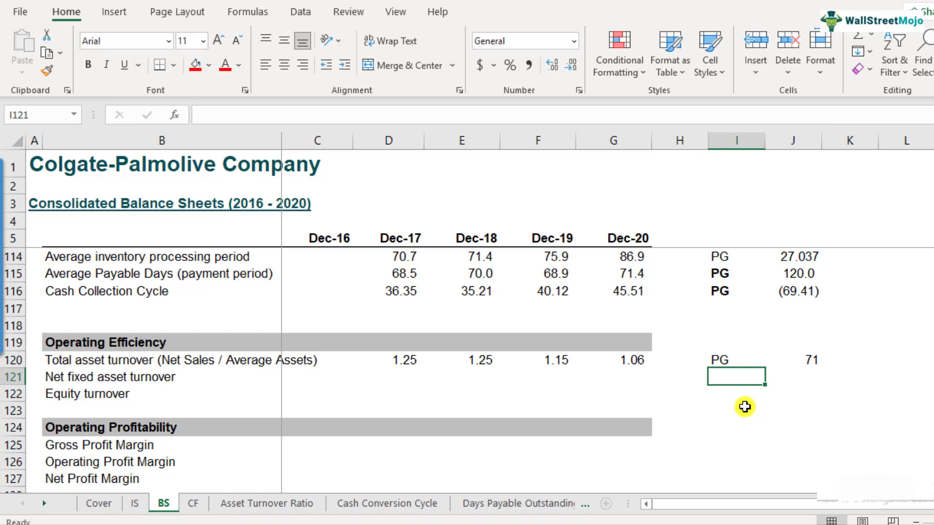
pyautogui.write('Assets')
pyautogui.hotkey('ctrl', 'Return')
pyautogui.press('Right')
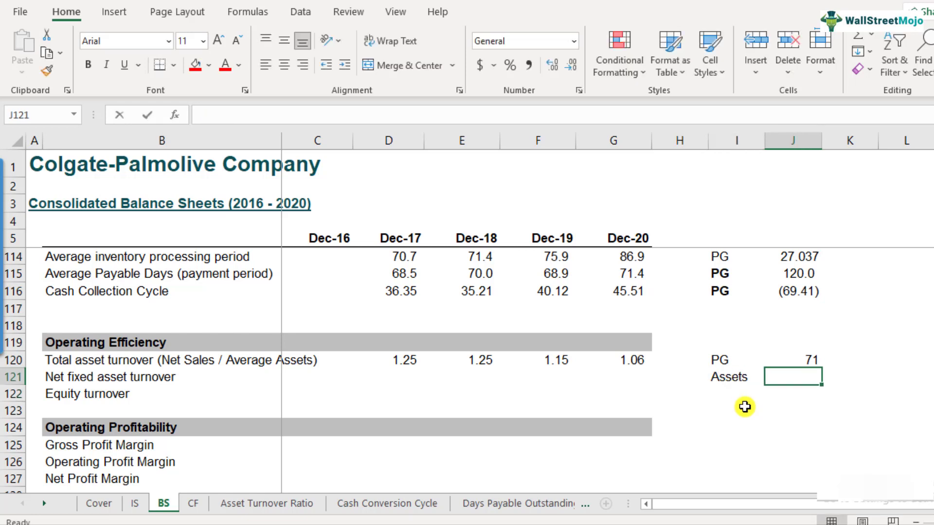
pyautogui.write('$118')
pyautogui.hotkey('ctrl', 'Return')
pyautogui.press('Down')
pyautogui.press('Left')
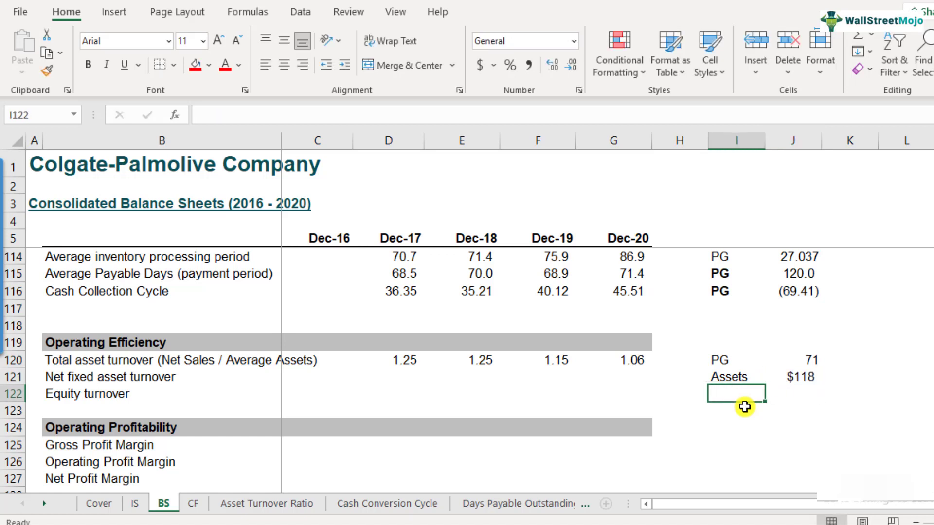
# Step: Label I122 "Asset Turnover" and calculate PG's ratio in J122 with =J120/J121
pyautogui.write('Asset Turnover')
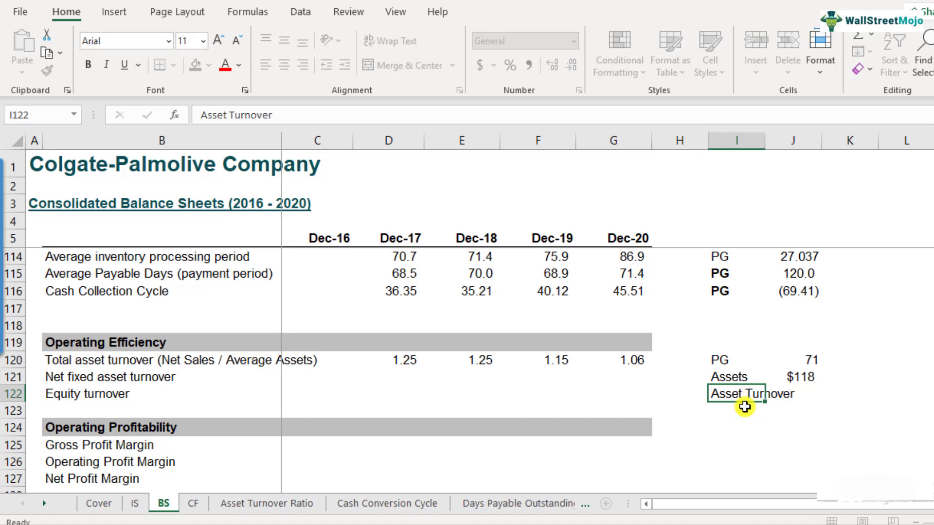
pyautogui.hotkey('ctrl', 'Return')
pyautogui.press('Right')
pyautogui.press('Right')
pyautogui.press('Left')
pyautogui.write('=')
pyautogui.press('Up')
pyautogui.press('Up')
pyautogui.write('/')
pyautogui.press('Up')
pyautogui.press('Return')
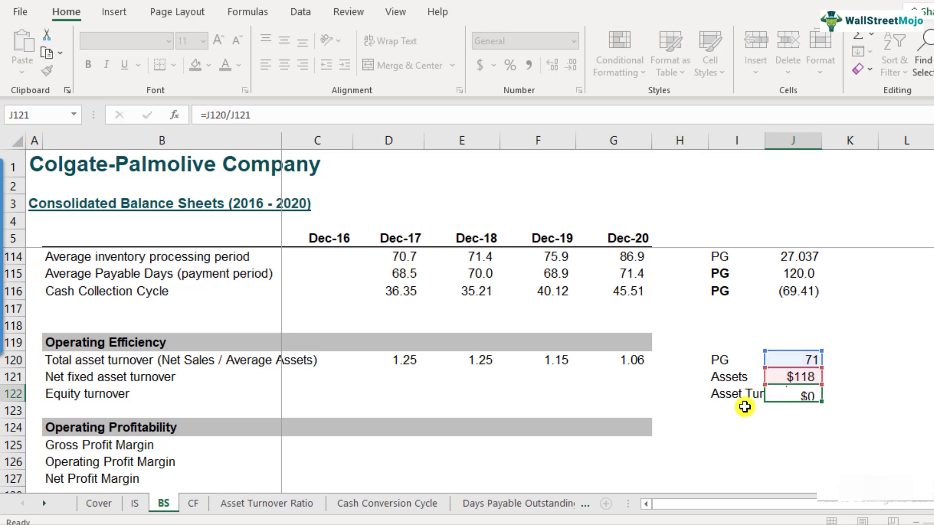
# Step: Apply the comma number style to PG's asset turnover in J122 and compare it with Colgate's Dec-20 ratio in G120
pyautogui.press('Up')
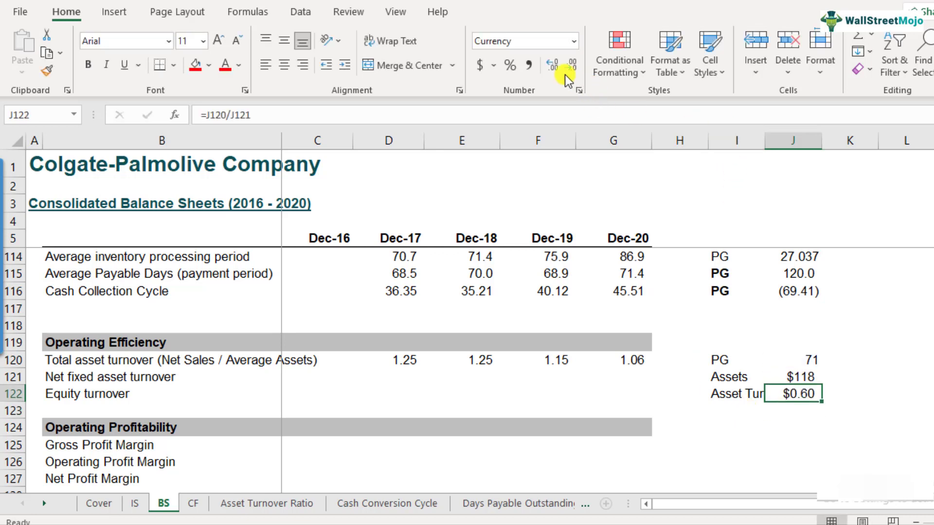
pyautogui.click(529, 67)
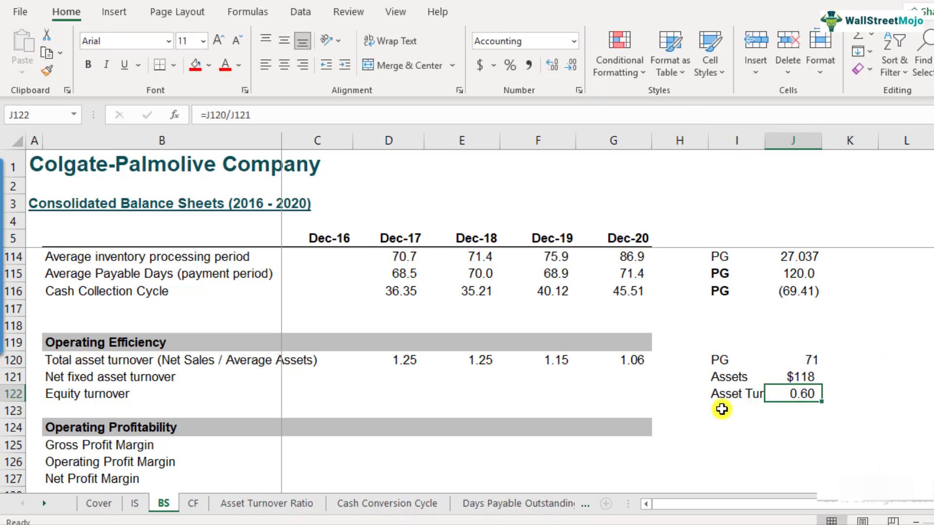
pyautogui.click(736, 364)
pyautogui.click(803, 396)
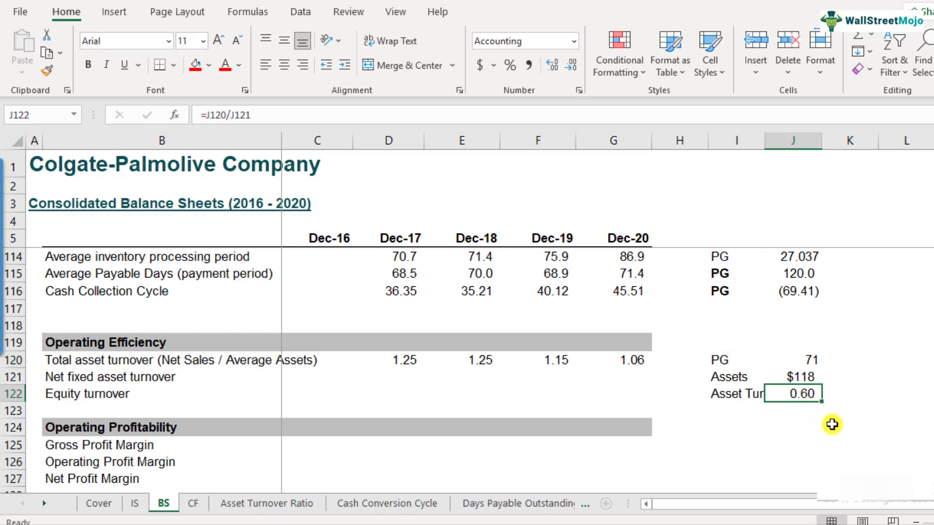
pyautogui.click(629, 365)
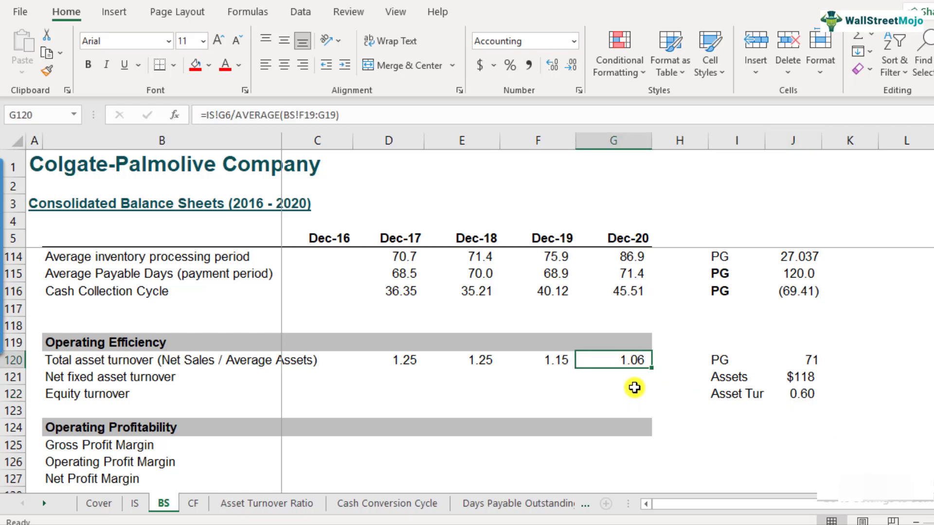